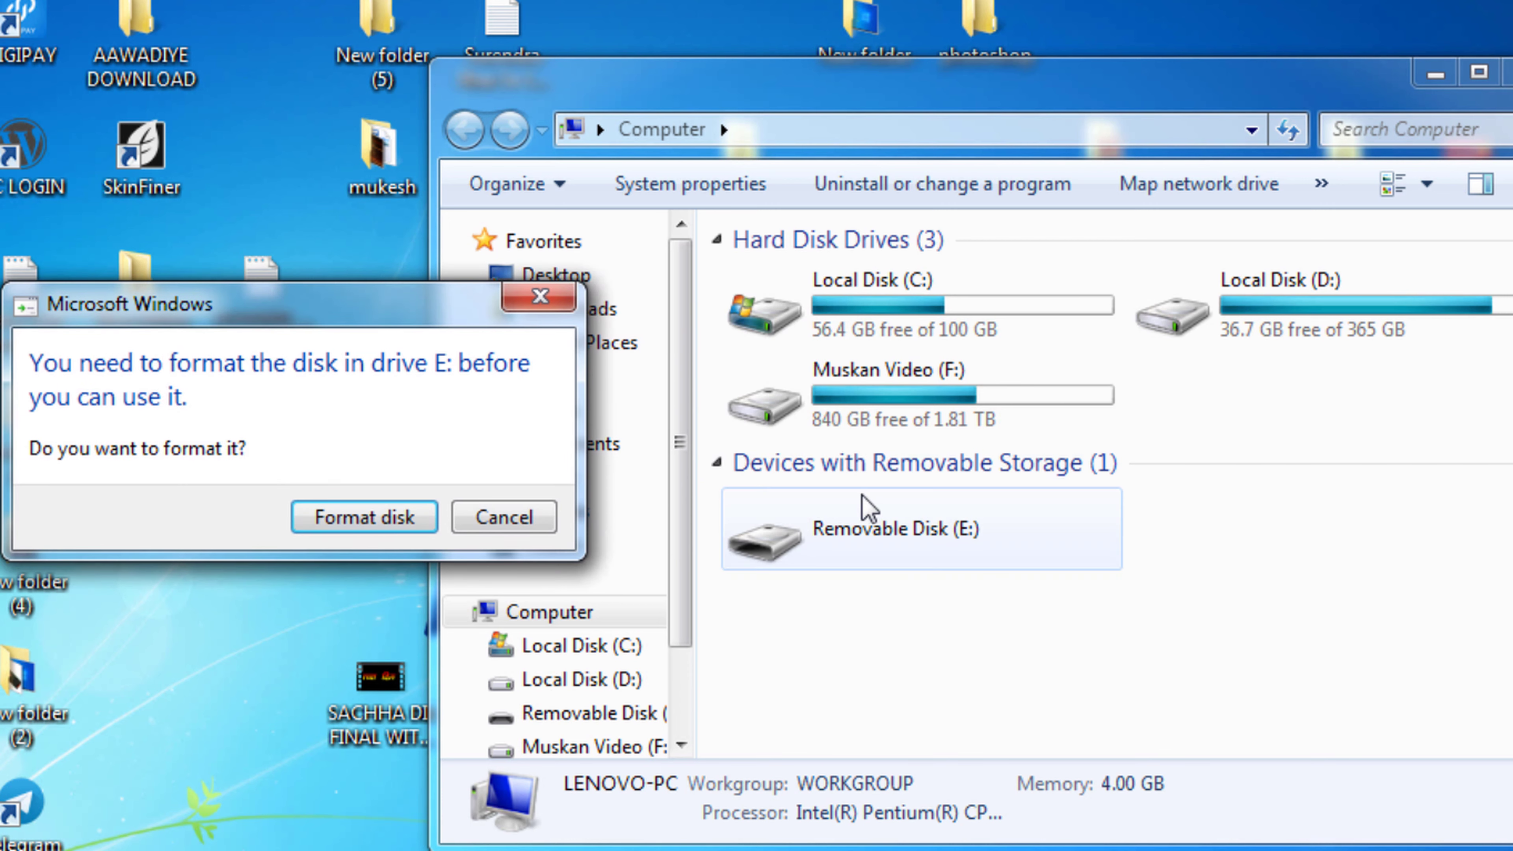
Step: Open the format settings for drive E: and check which capacity options are available
{"action": "left_click", "coordinate": [319, 517]}
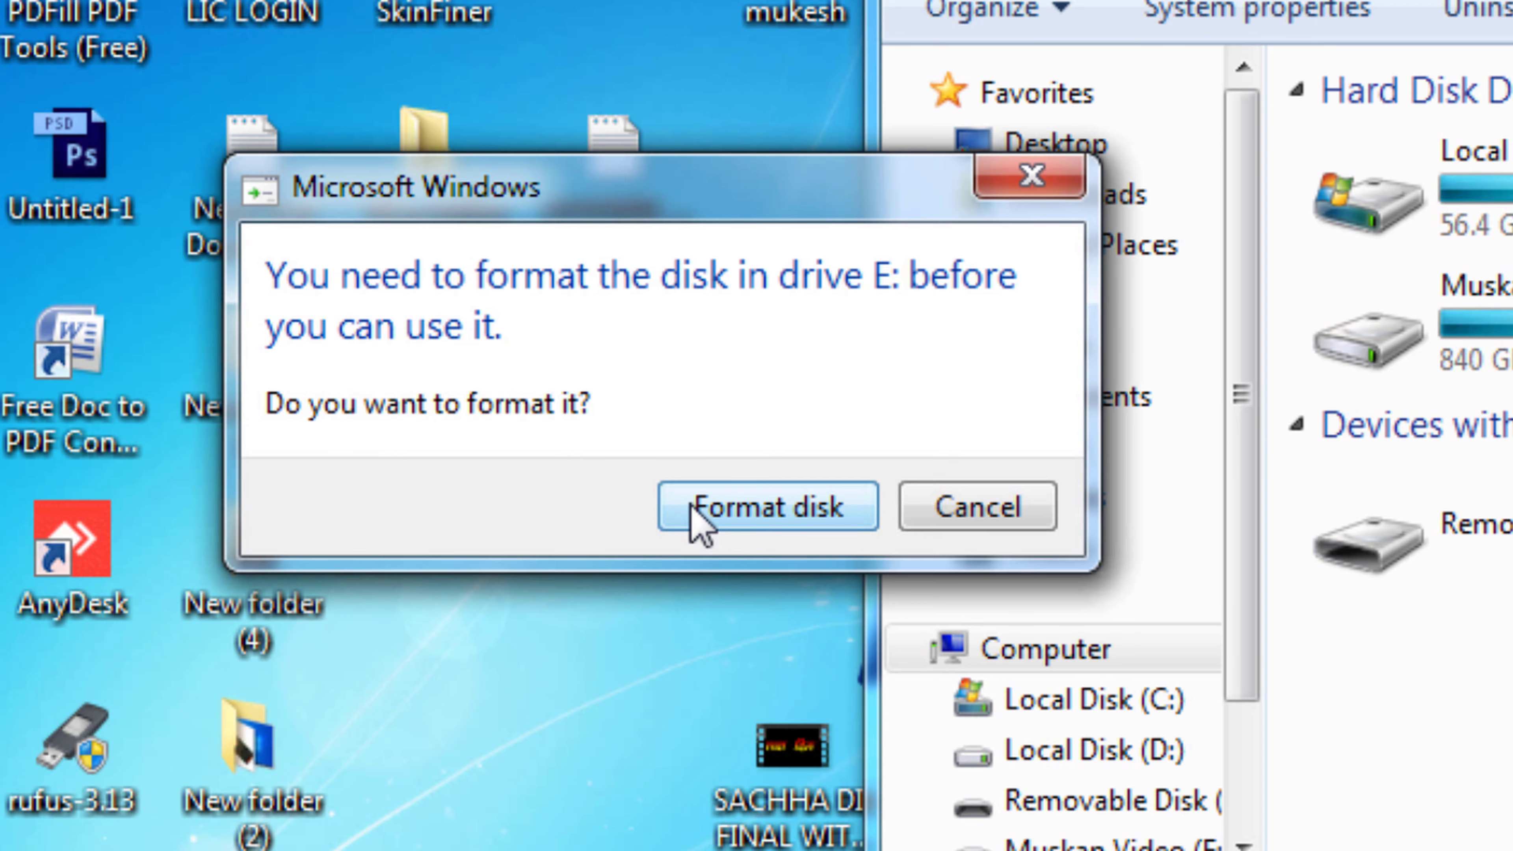
{"action": "left_click", "coordinate": [693, 507]}
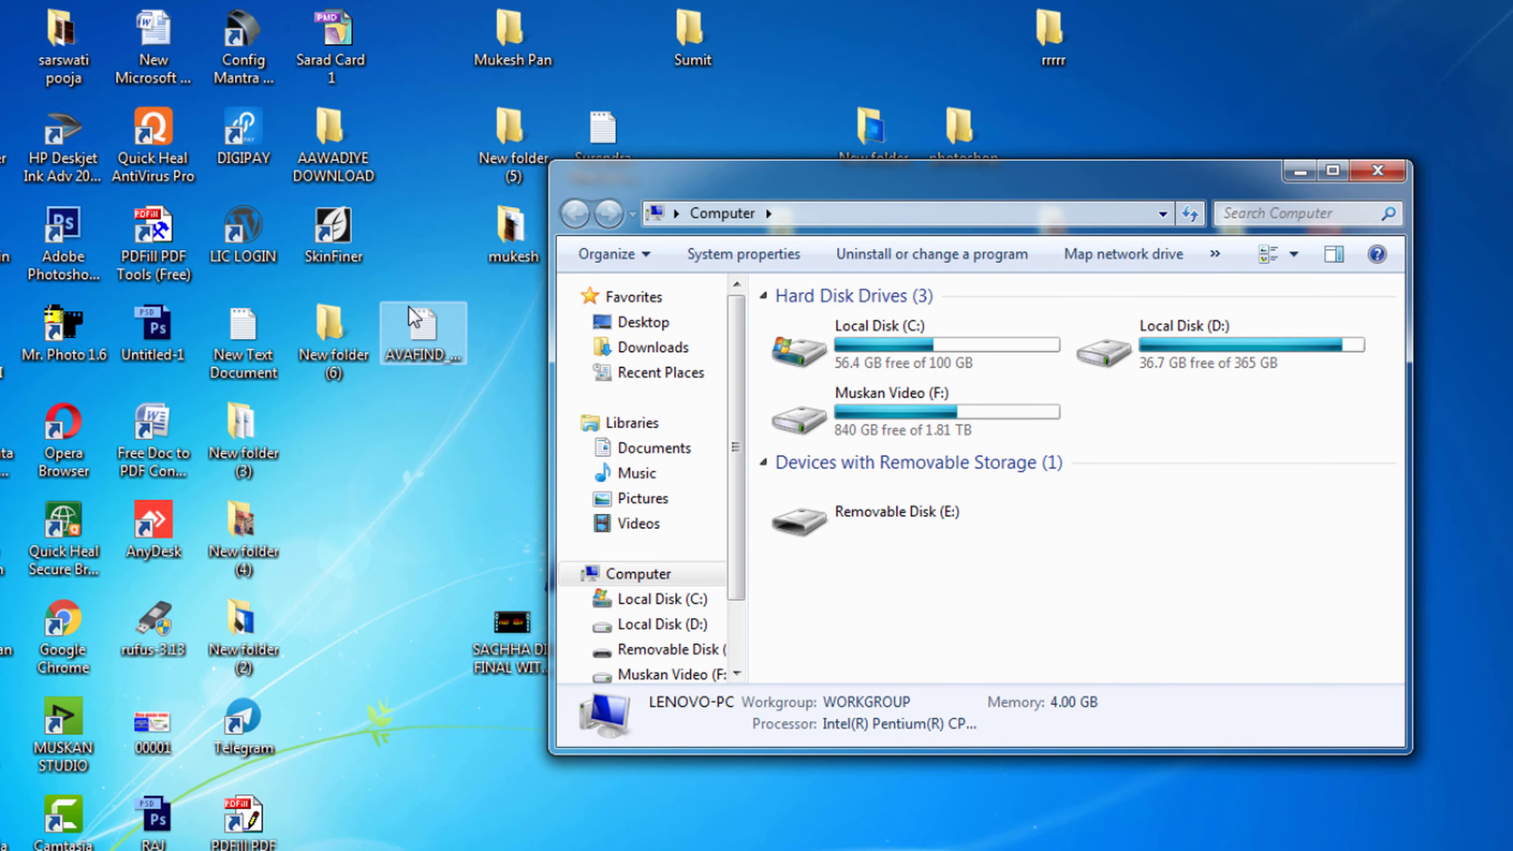
{"action": "left_click", "coordinate": [121, 180]}
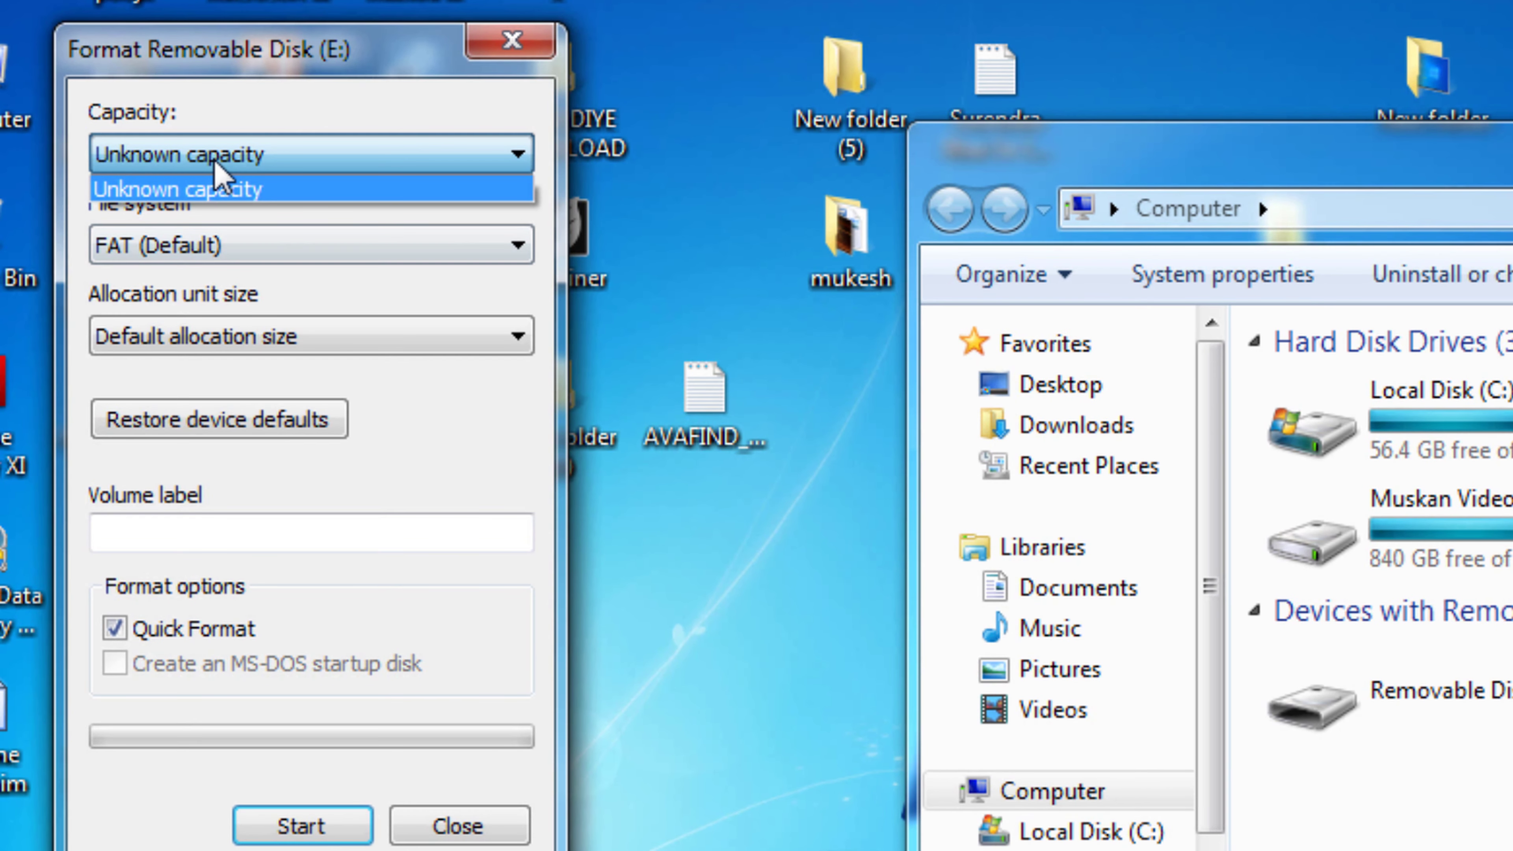
{"action": "left_click", "coordinate": [215, 162]}
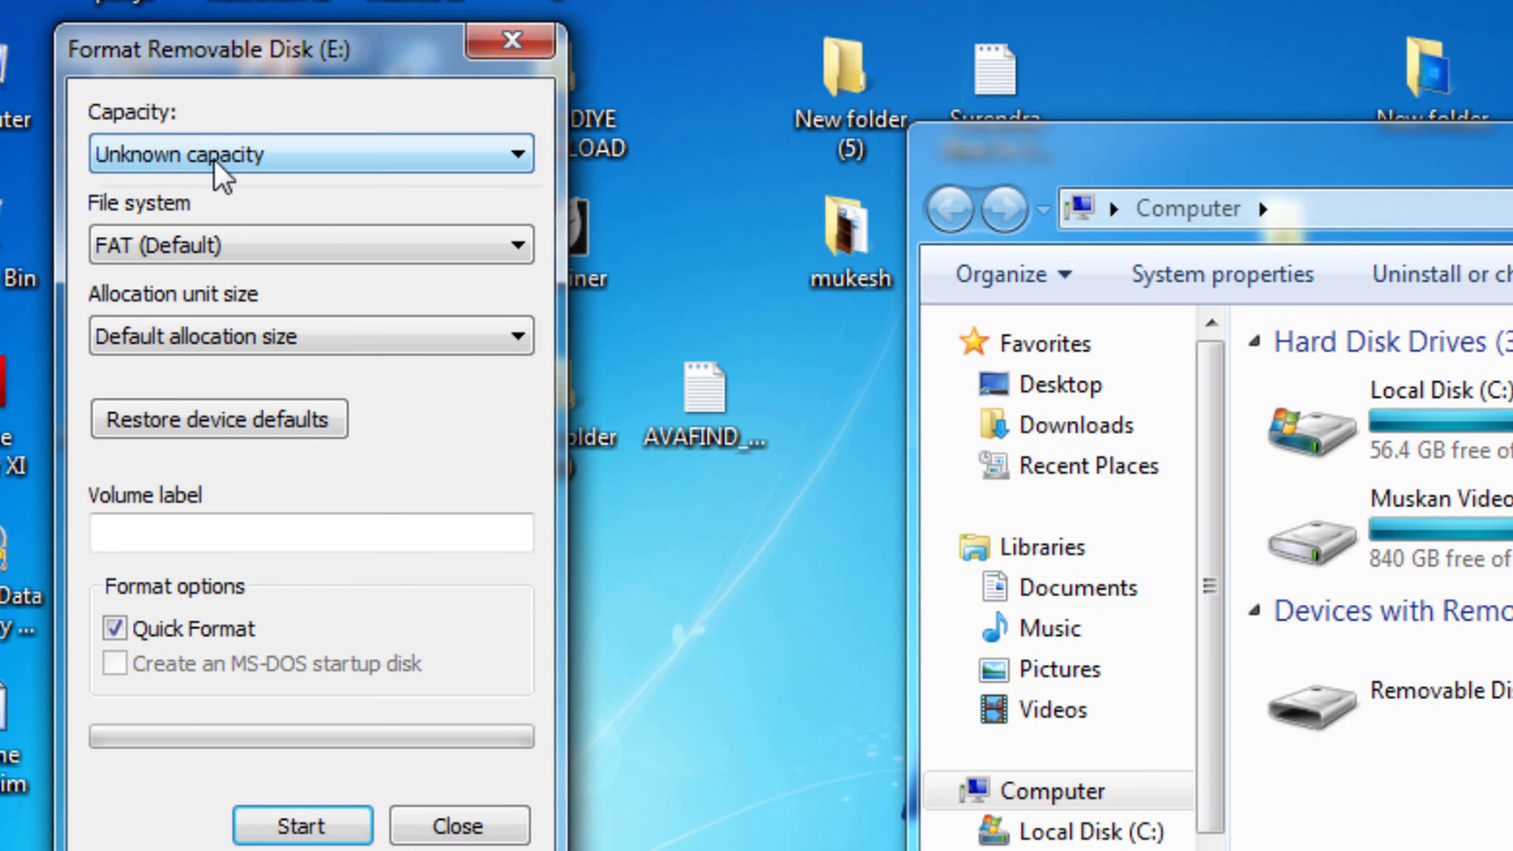
{"action": "left_click", "coordinate": [215, 162]}
{"action": "left_click", "coordinate": [218, 175]}
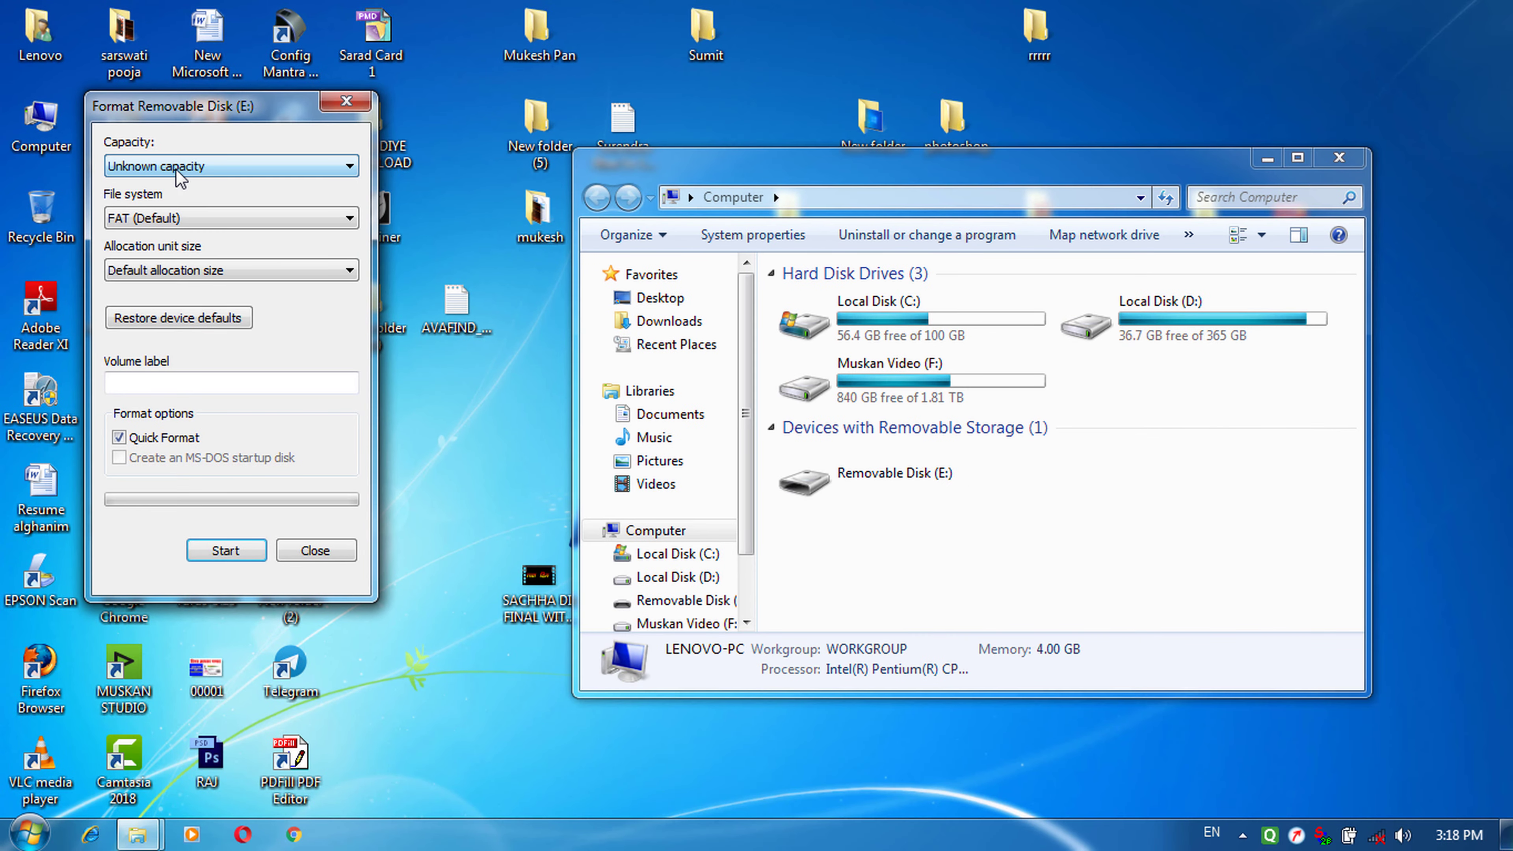
{"action": "left_click", "coordinate": [197, 162]}
Step: Try to quick-format Removable Disk (E:) with the FAT file system and default allocation size, accepting the data erasure
{"action": "left_click", "coordinate": [241, 549]}
{"action": "left_click", "coordinate": [239, 552]}
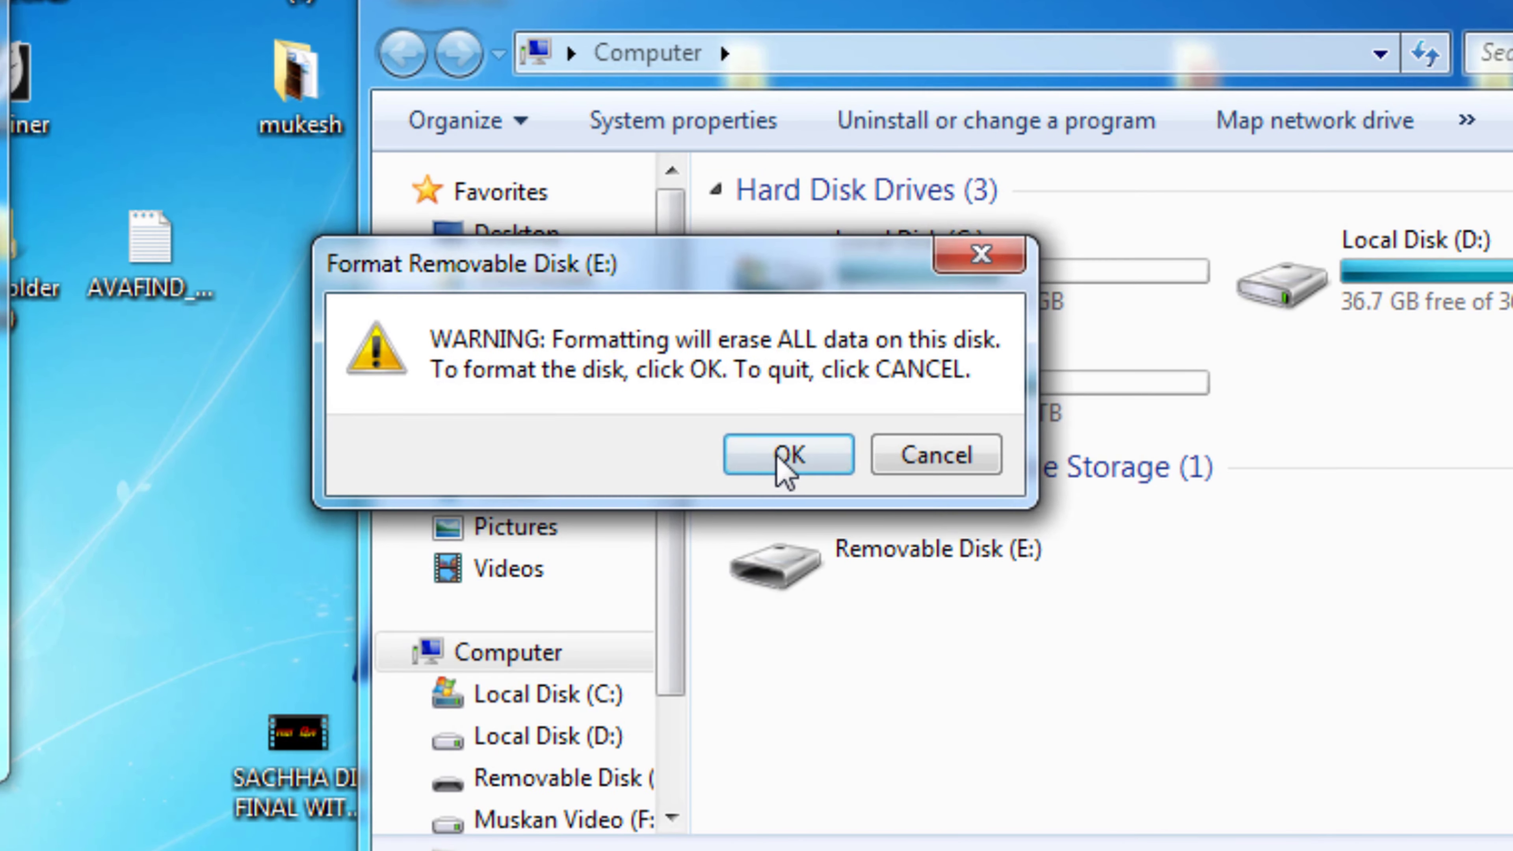
{"action": "left_click", "coordinate": [805, 421]}
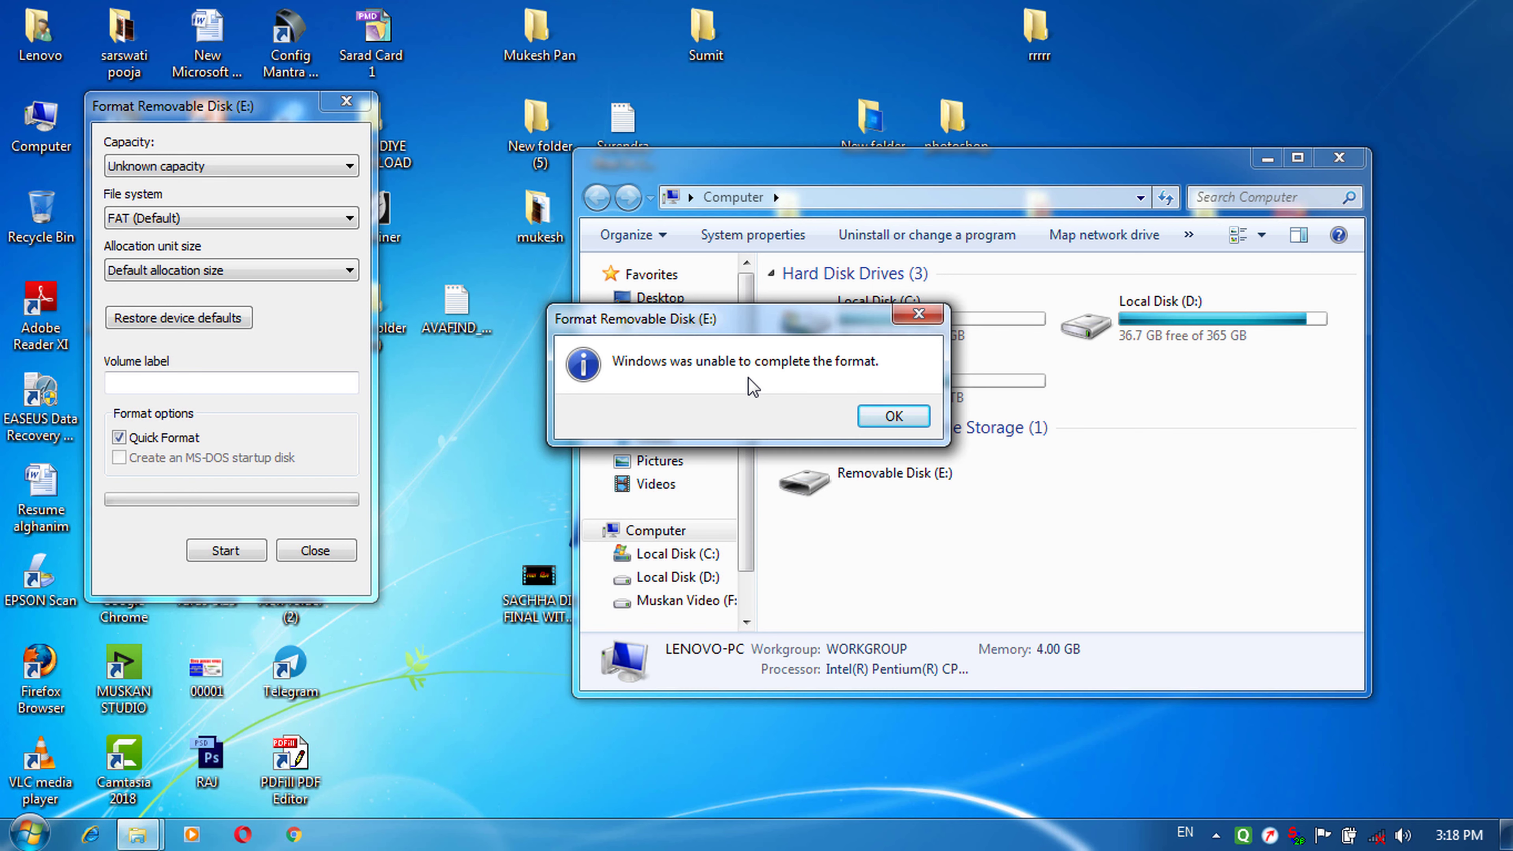
{"action": "key", "text": "Escape"}
{"action": "key", "text": "Escape"}
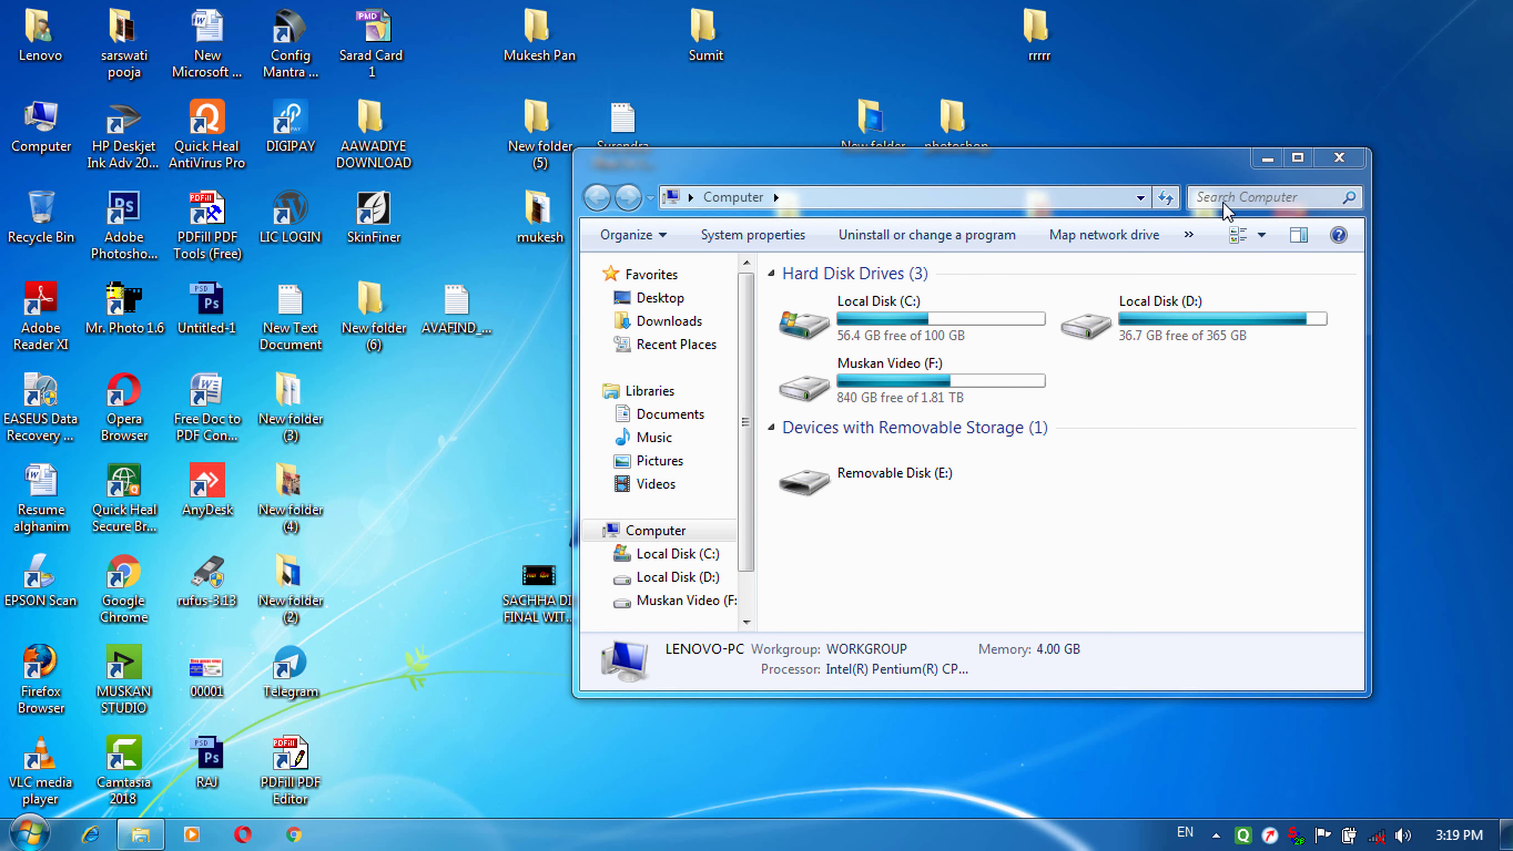
Step: View the properties of Removable Disk (E:) to check its used space, free space and capacity
{"action": "left_click", "coordinate": [884, 474]}
{"action": "right_click", "coordinate": [884, 475]}
{"action": "left_click", "coordinate": [914, 802]}
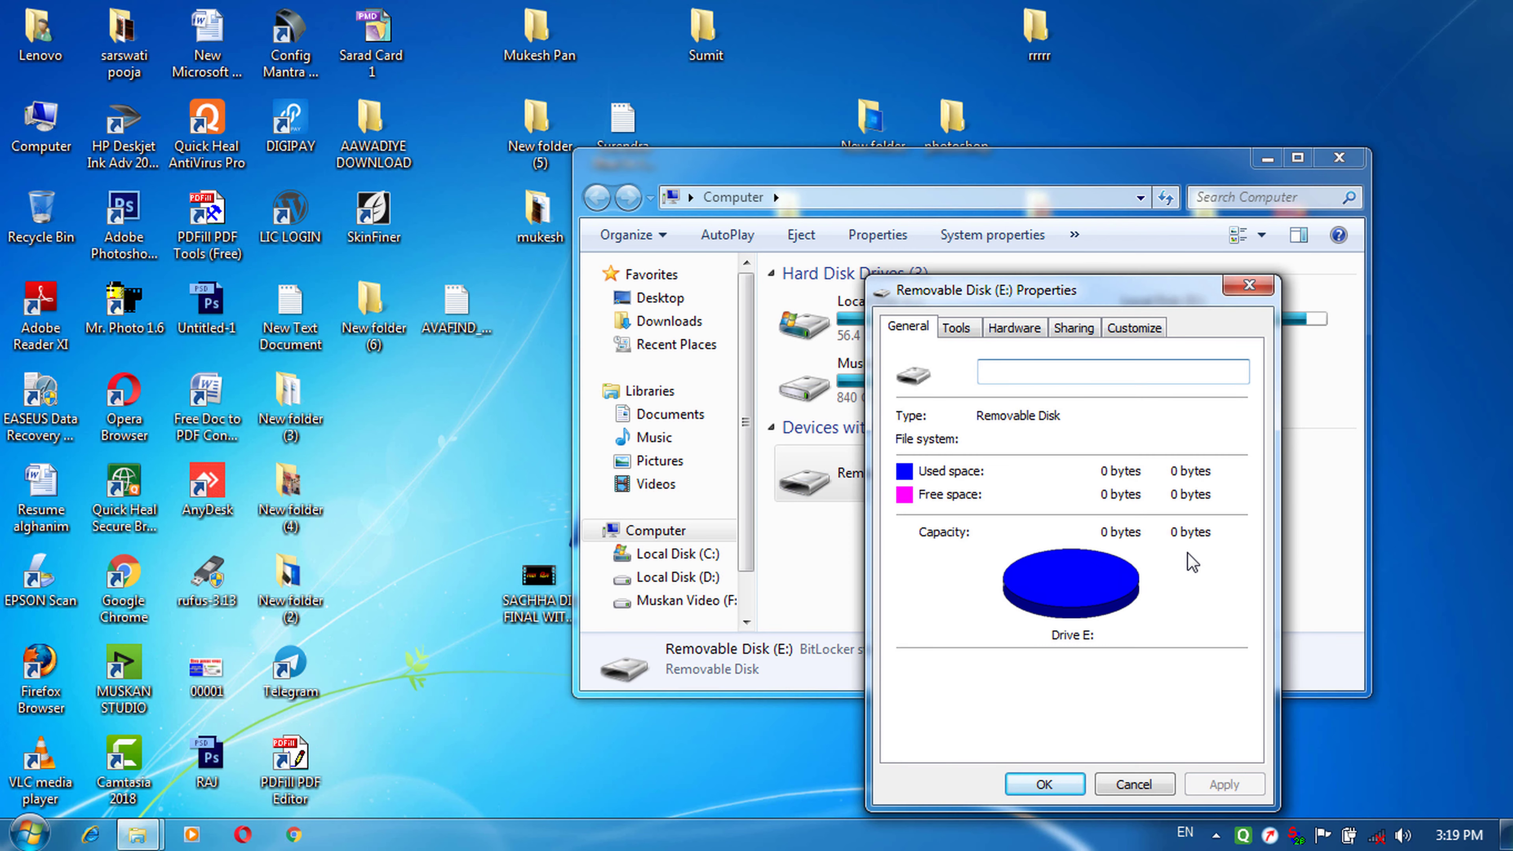
{"action": "left_click_drag", "start_coordinate": [1113, 296], "coordinate": [633, 151]}
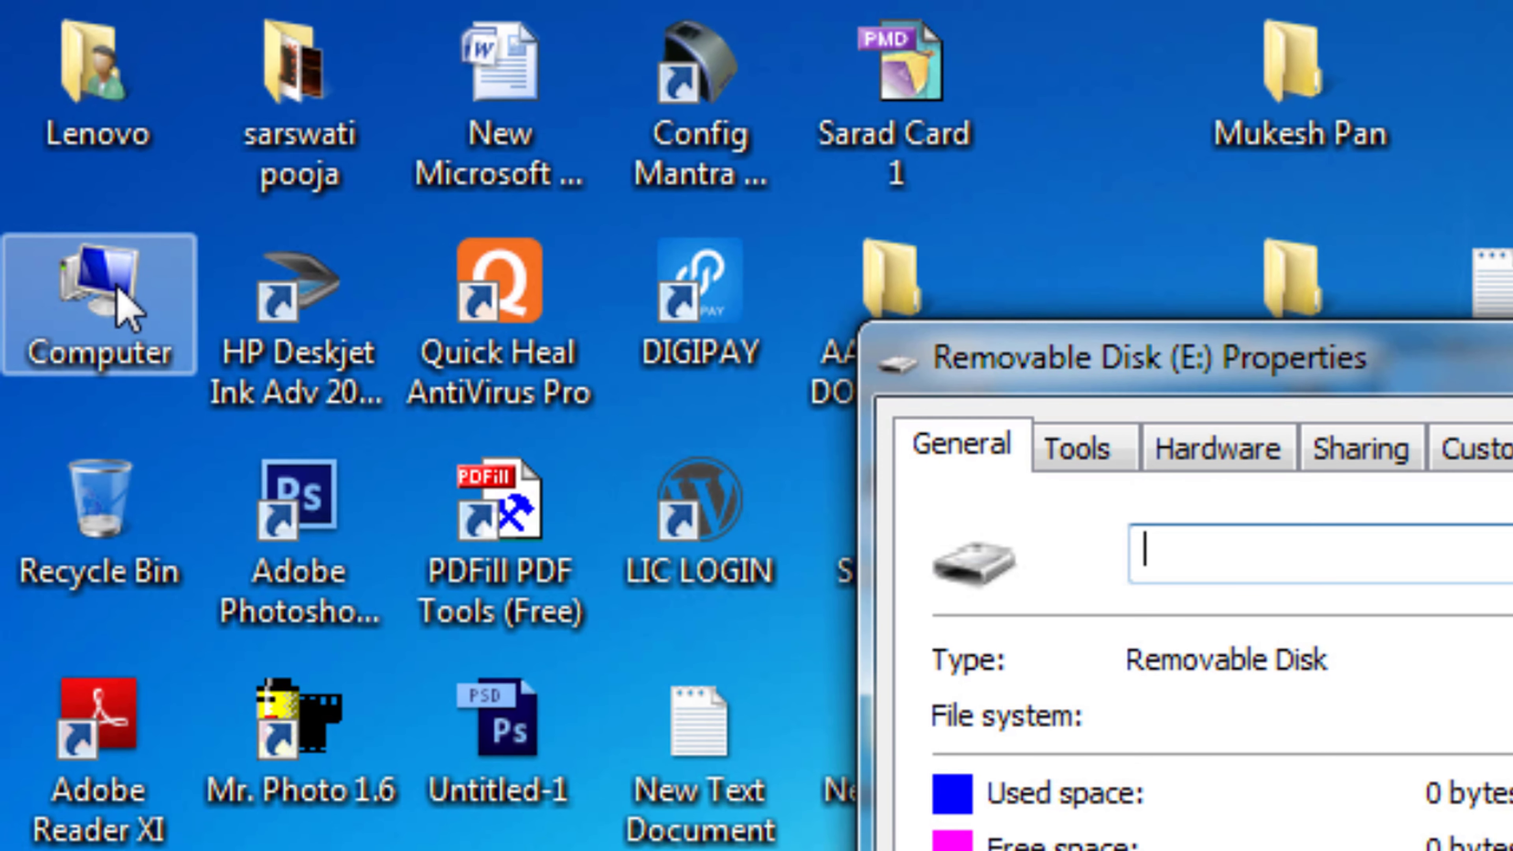
Step: Open Computer Management for this computer, close the drive's properties and show Disk Management
{"action": "right_click", "coordinate": [117, 289]}
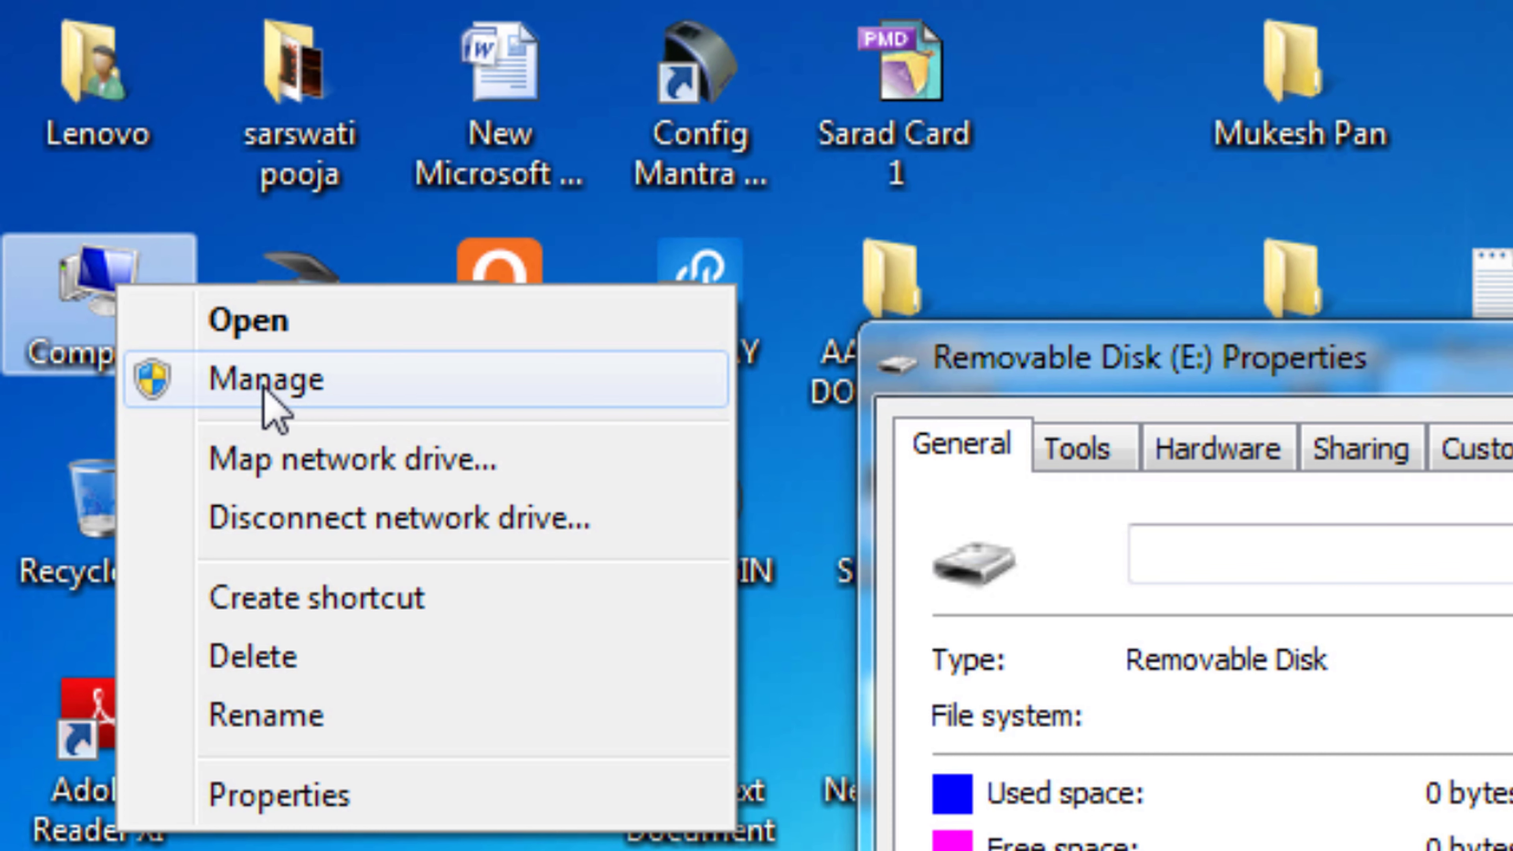
{"action": "left_click", "coordinate": [264, 394]}
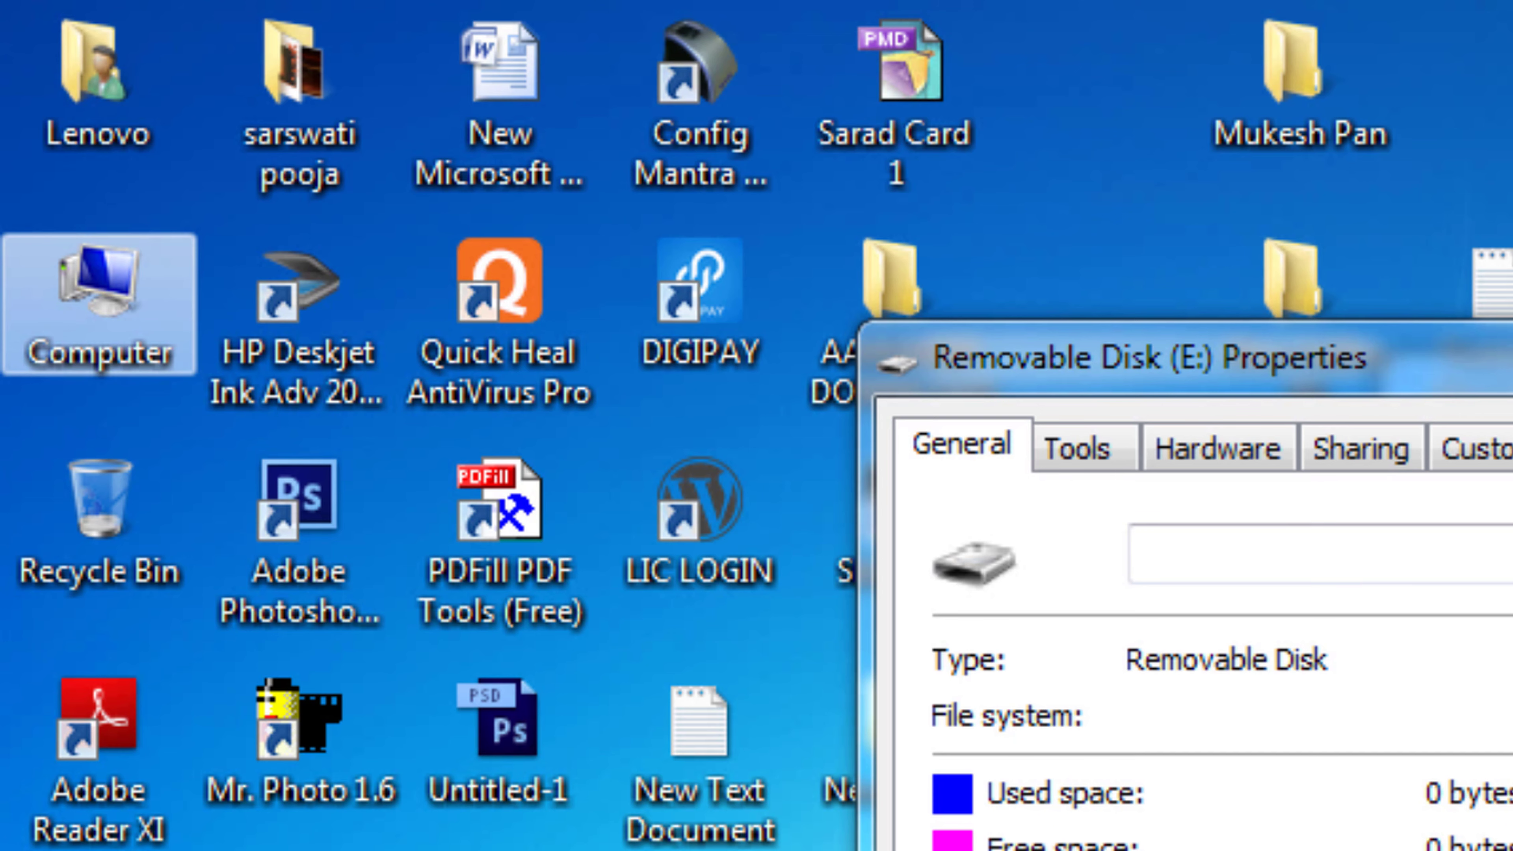
{"action": "key", "text": "Escape"}
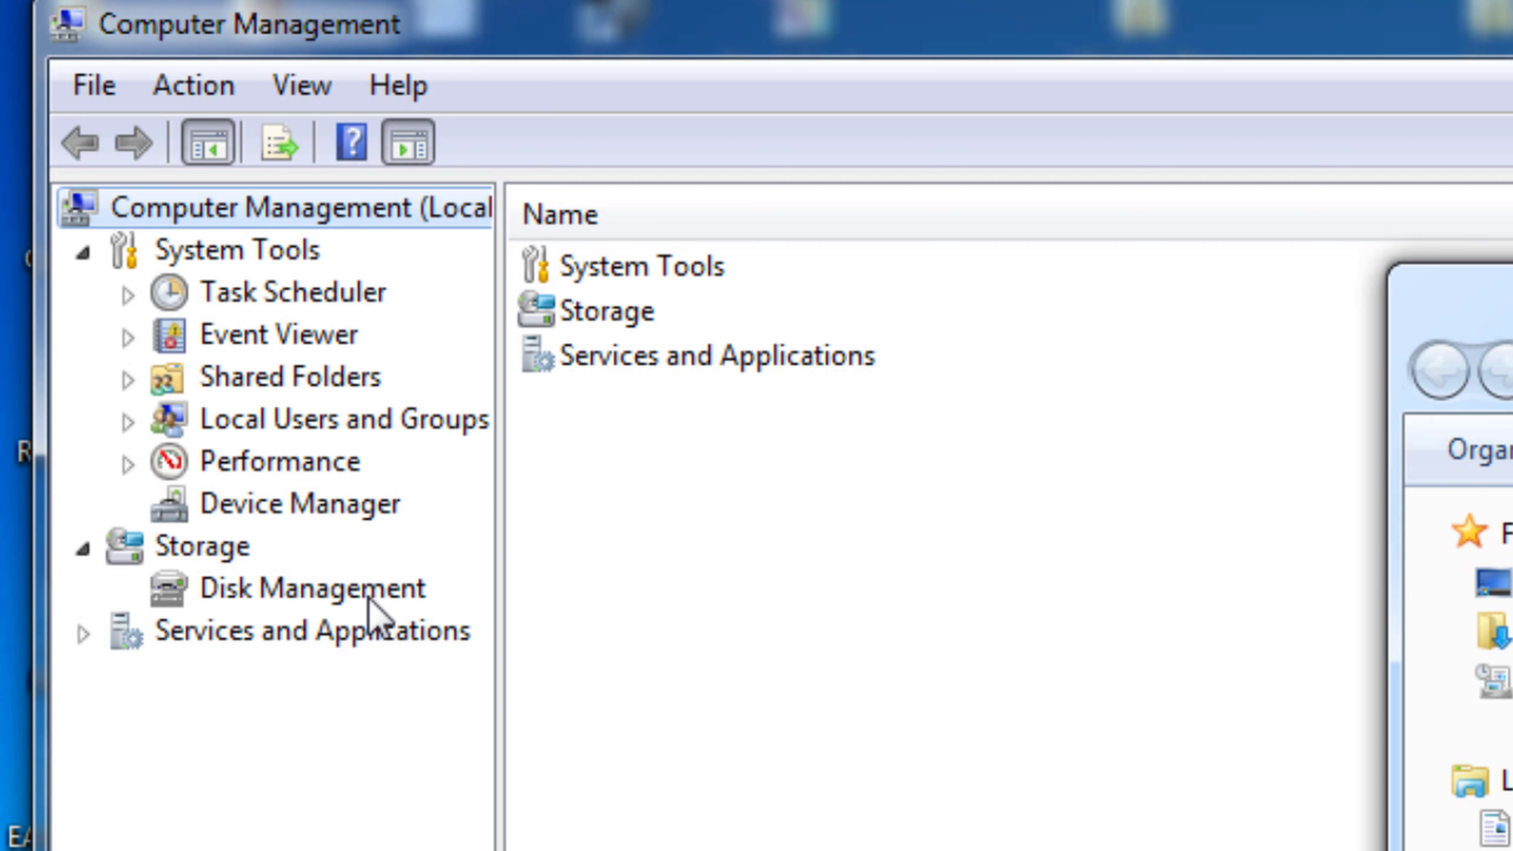
{"action": "left_click", "coordinate": [320, 596]}
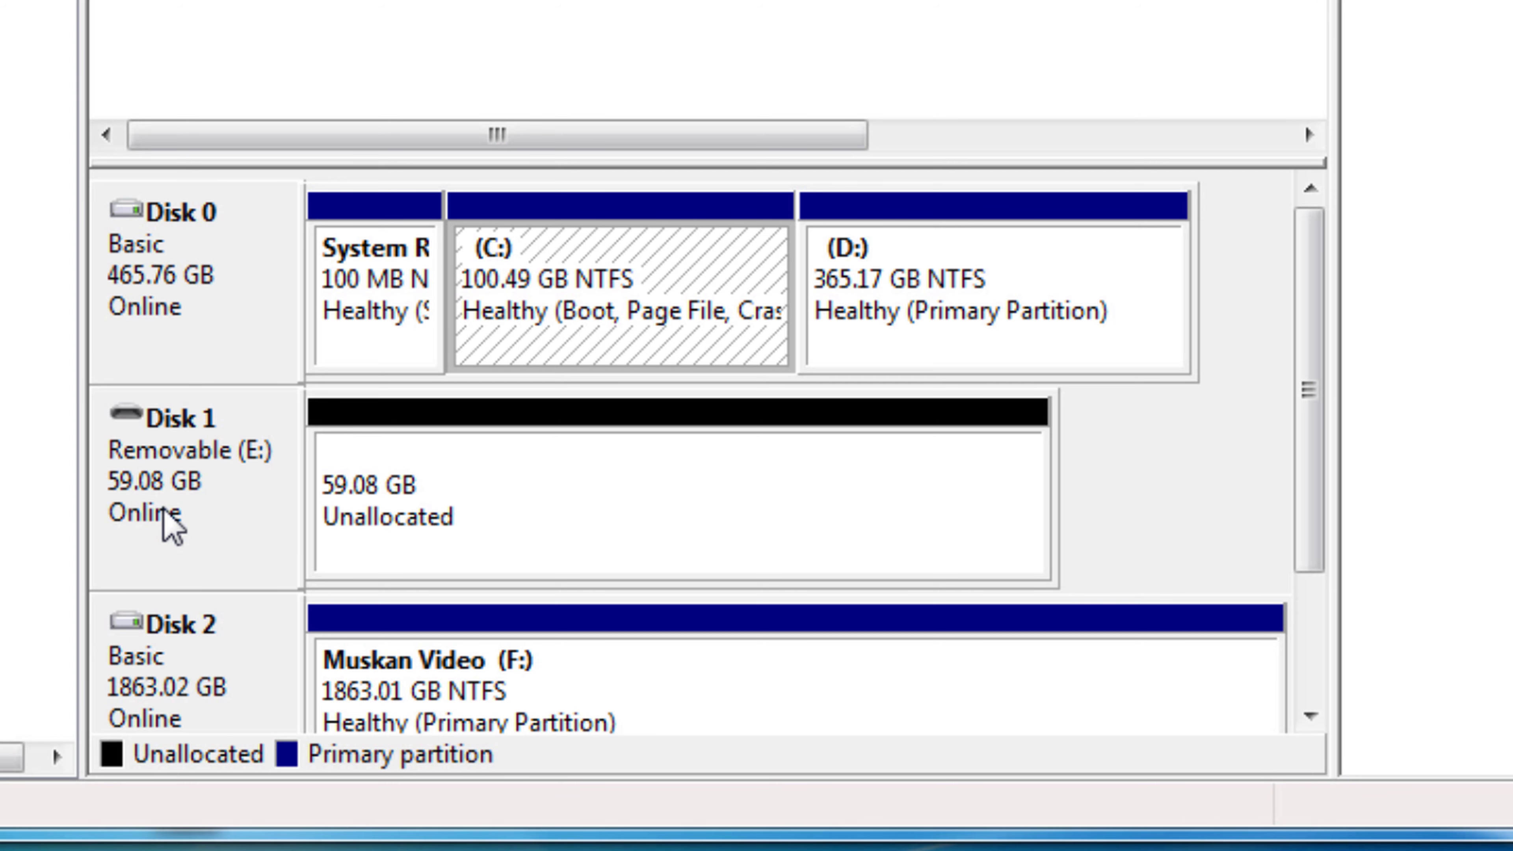
Step: Start a new simple volume on the unallocated space of Disk 1 with a size of 60498 MB
{"action": "left_click", "coordinate": [329, 514]}
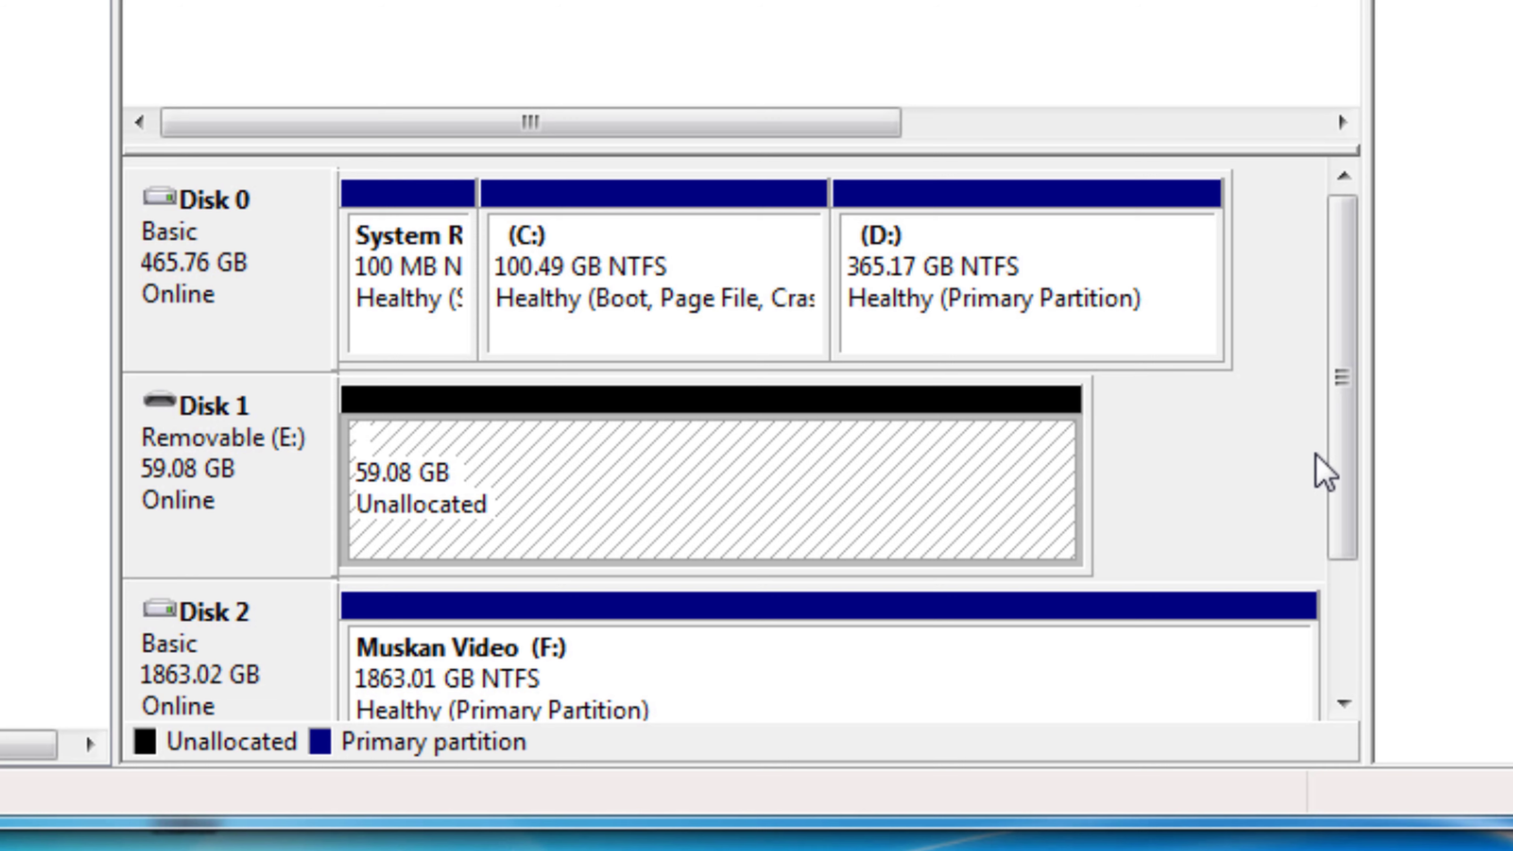
{"action": "scroll", "coordinate": [1341, 405], "scroll_direction": "down", "scroll_amount": 3}
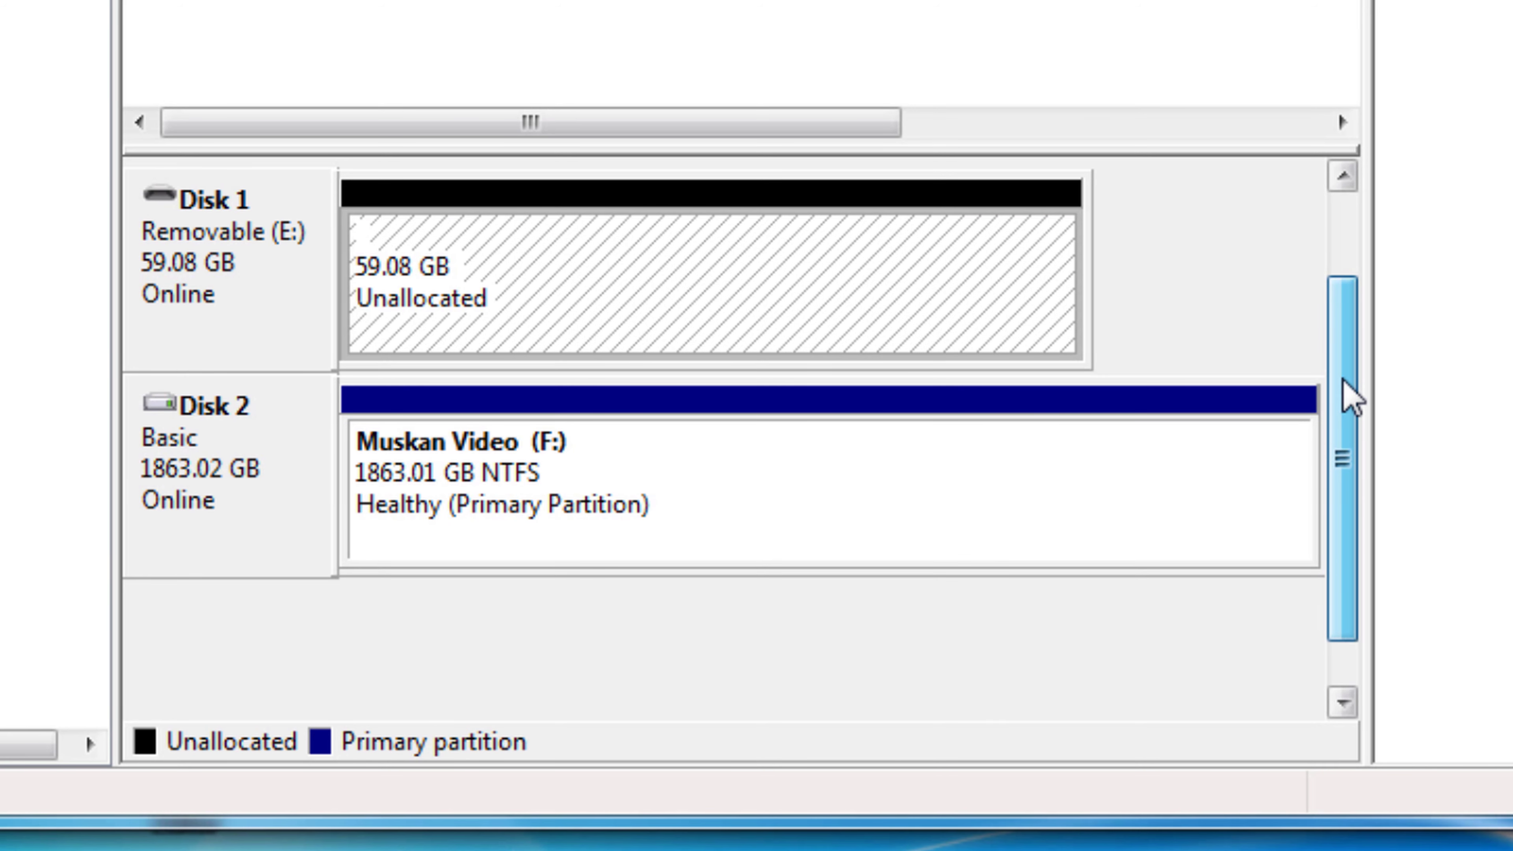
{"action": "left_click_drag", "start_coordinate": [1347, 400], "coordinate": [1347, 264]}
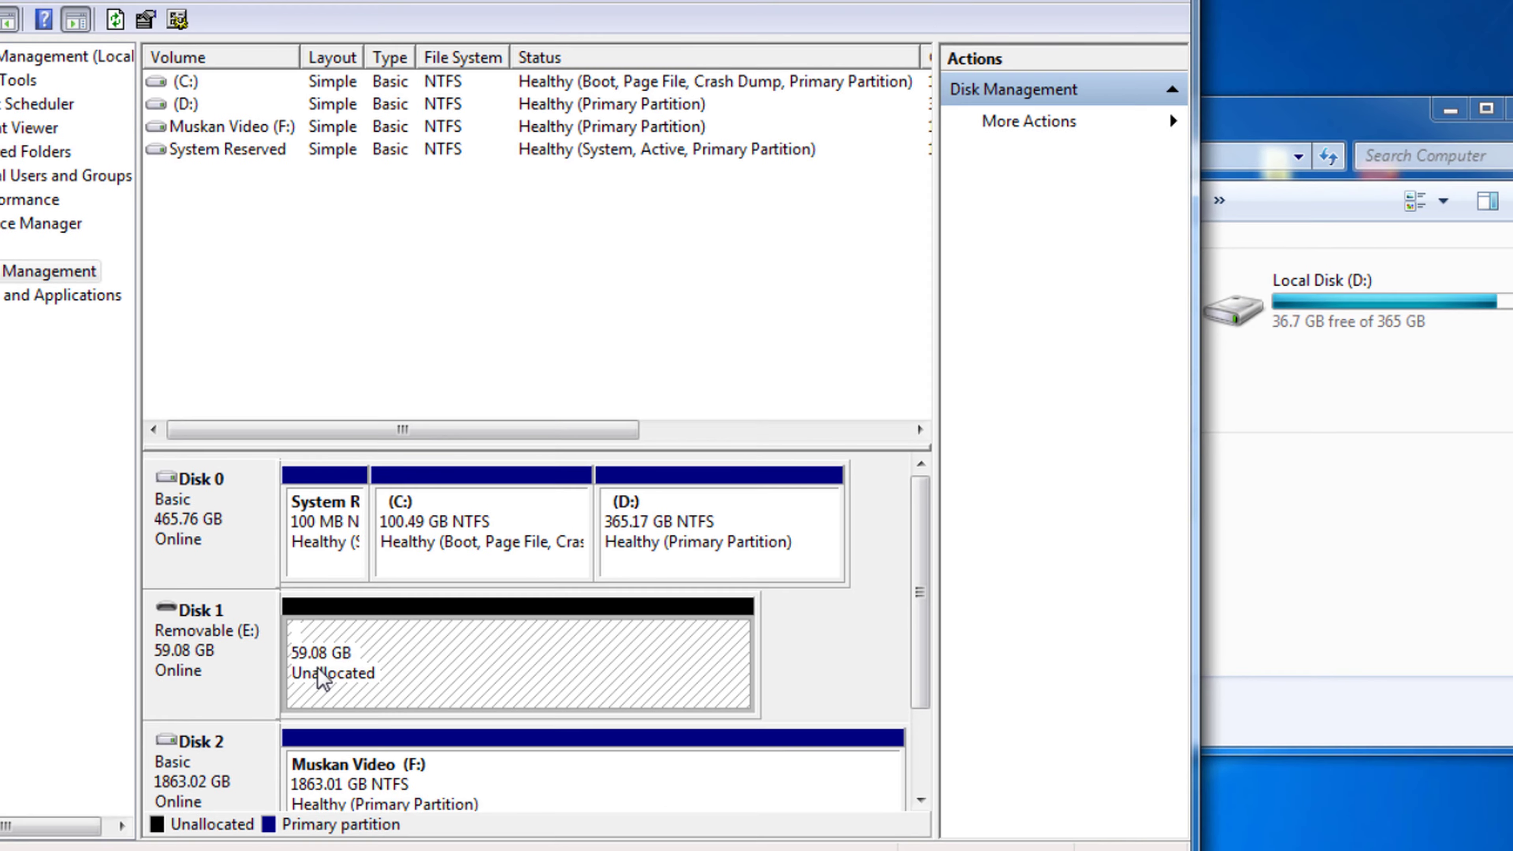
{"action": "right_click", "coordinate": [421, 651]}
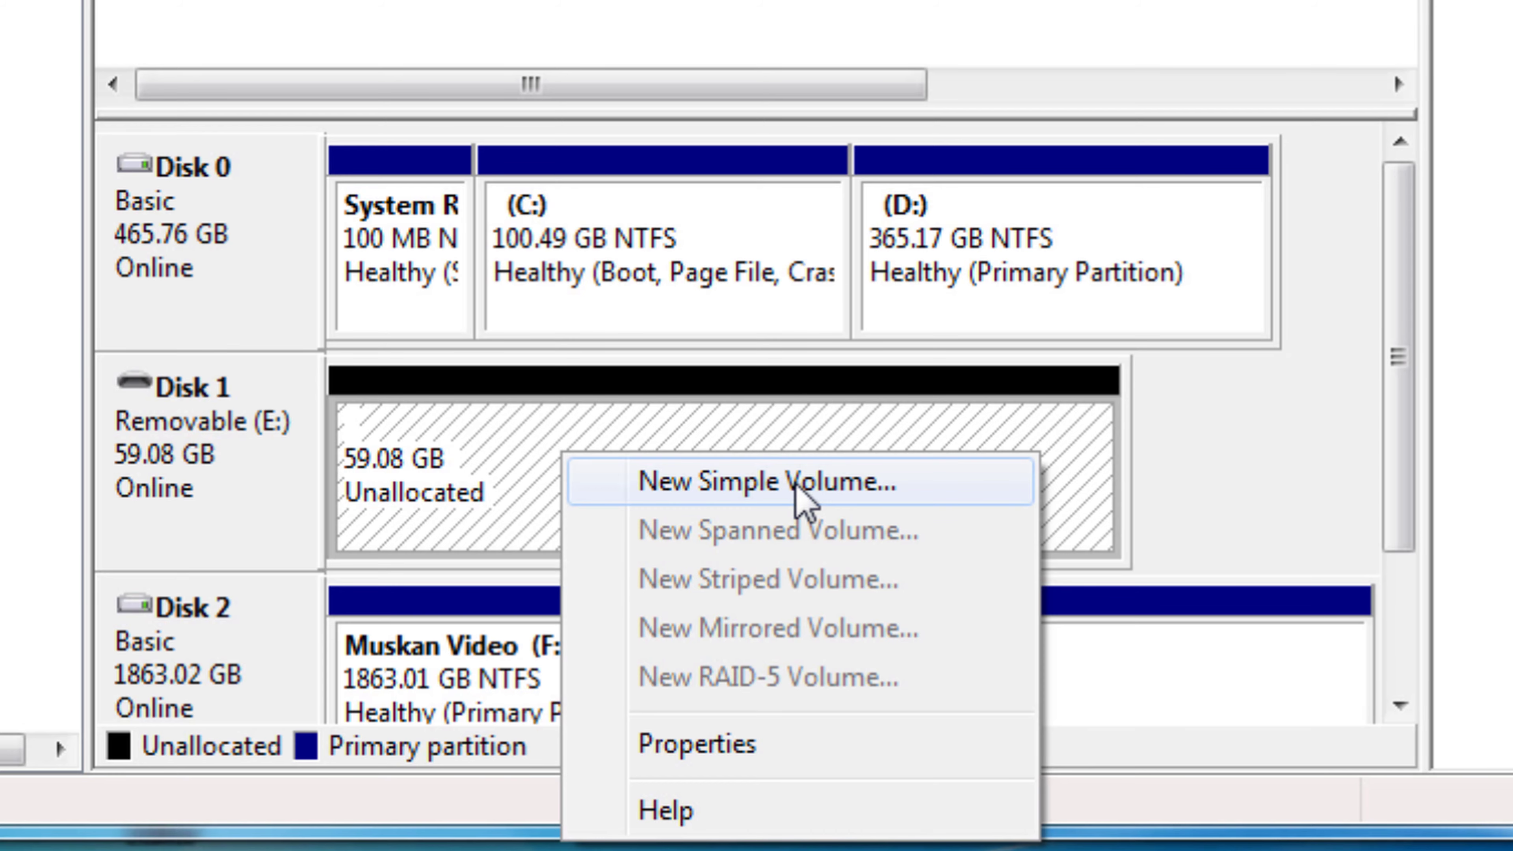
{"action": "left_click", "coordinate": [801, 494]}
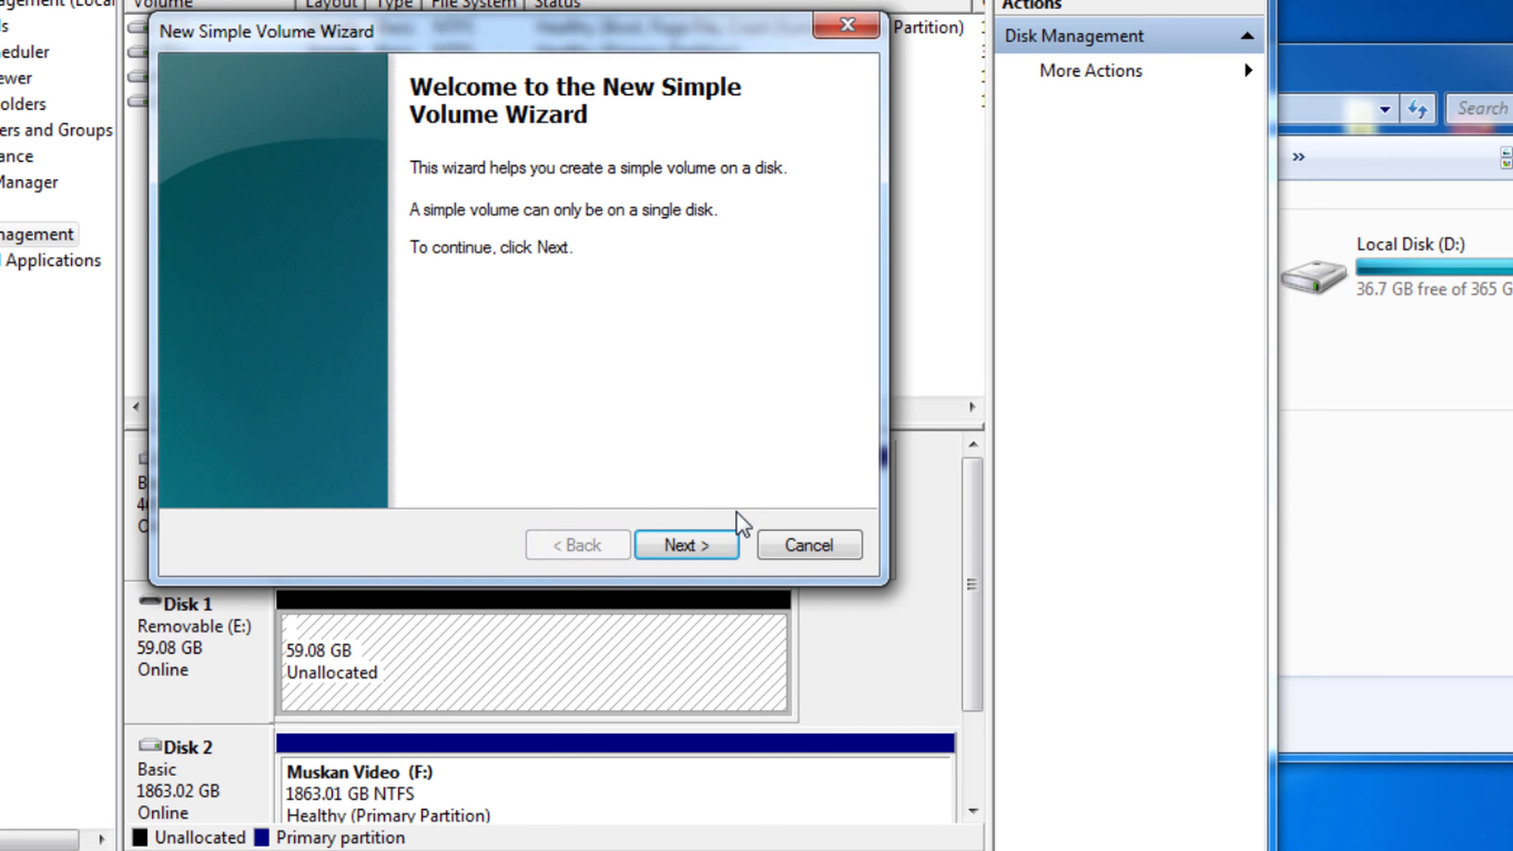
{"action": "left_click", "coordinate": [685, 545]}
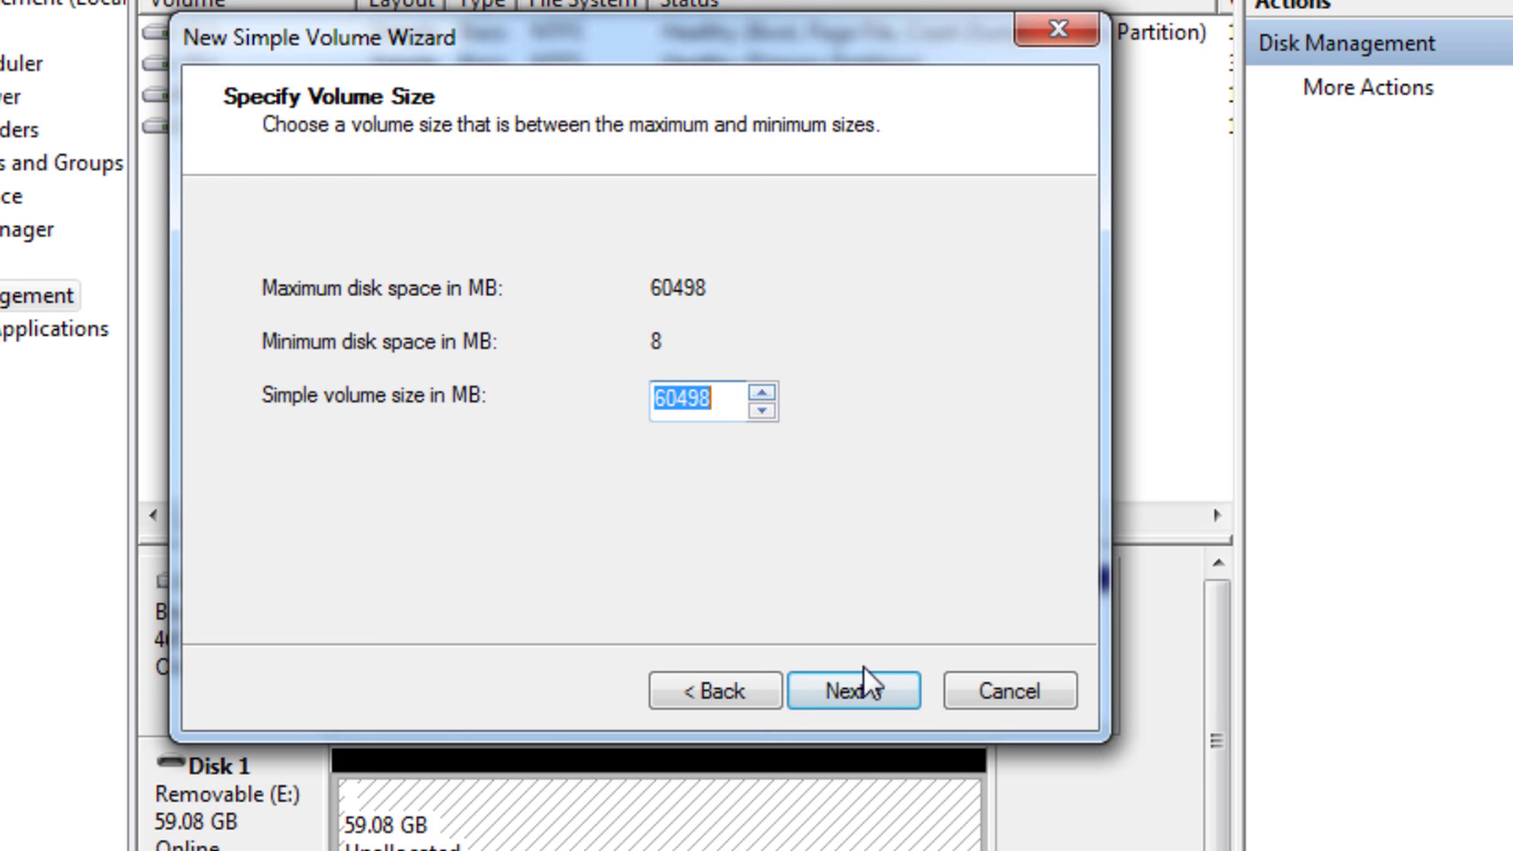
{"action": "left_click", "coordinate": [856, 694]}
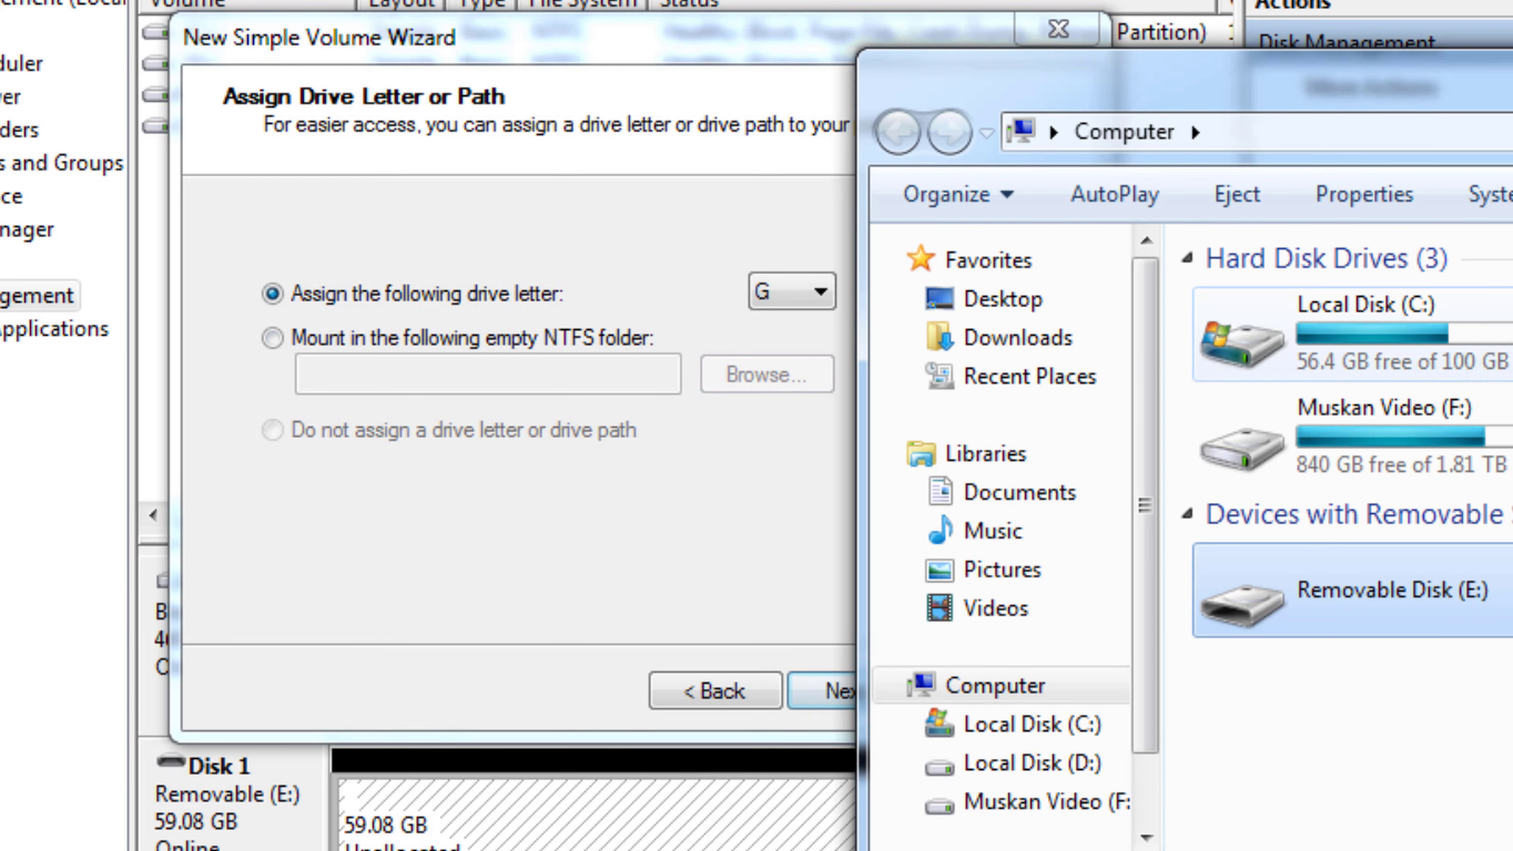
Step: Create the volume with drive letter G, quick-formatted as NTFS with Default allocation unit size and an empty volume label
{"action": "left_click", "coordinate": [599, 38]}
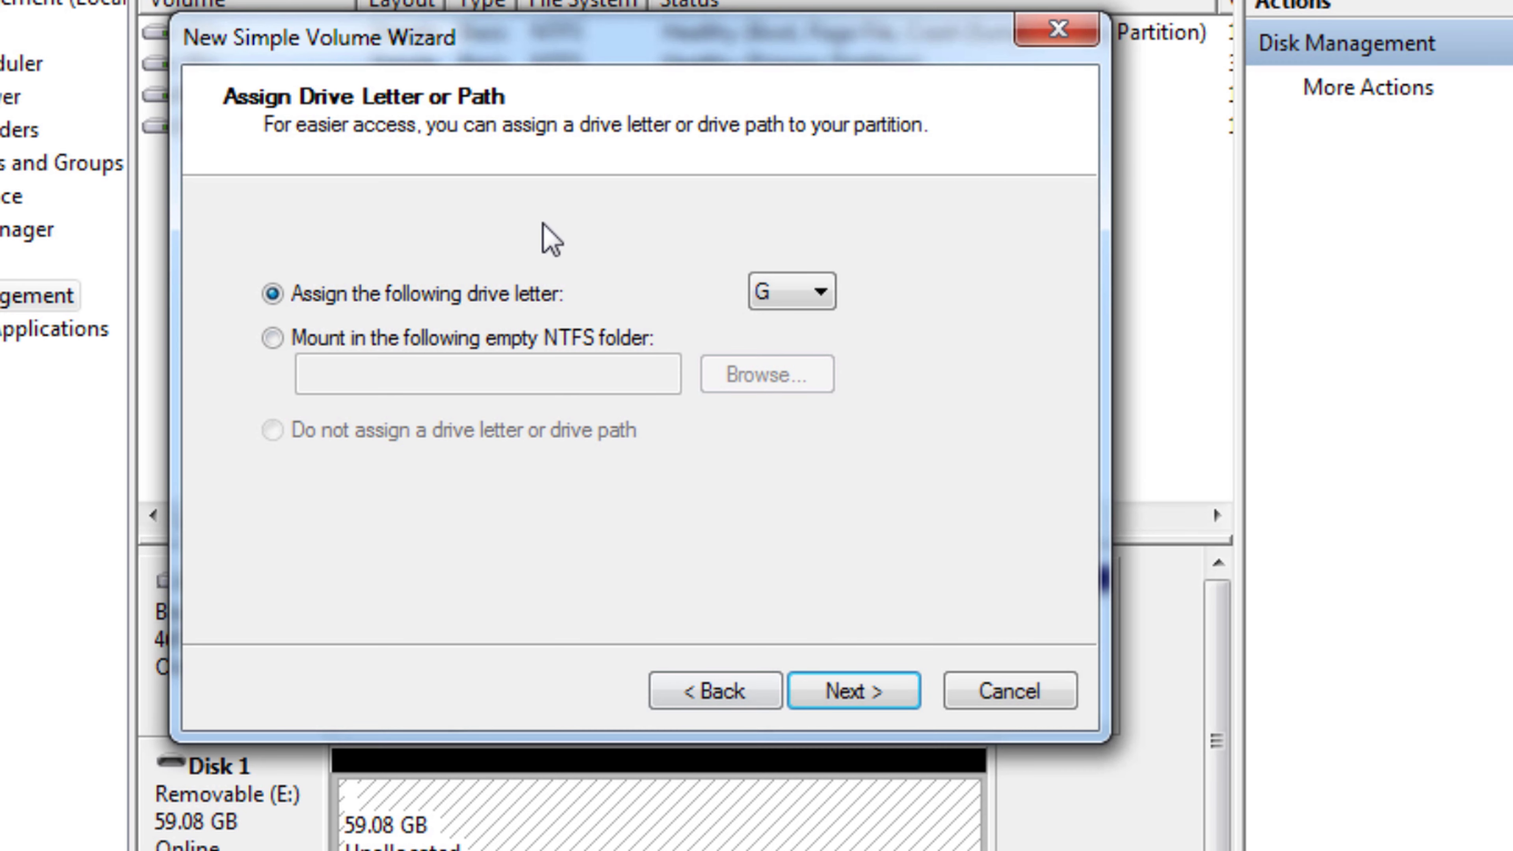
{"action": "left_click", "coordinate": [829, 694]}
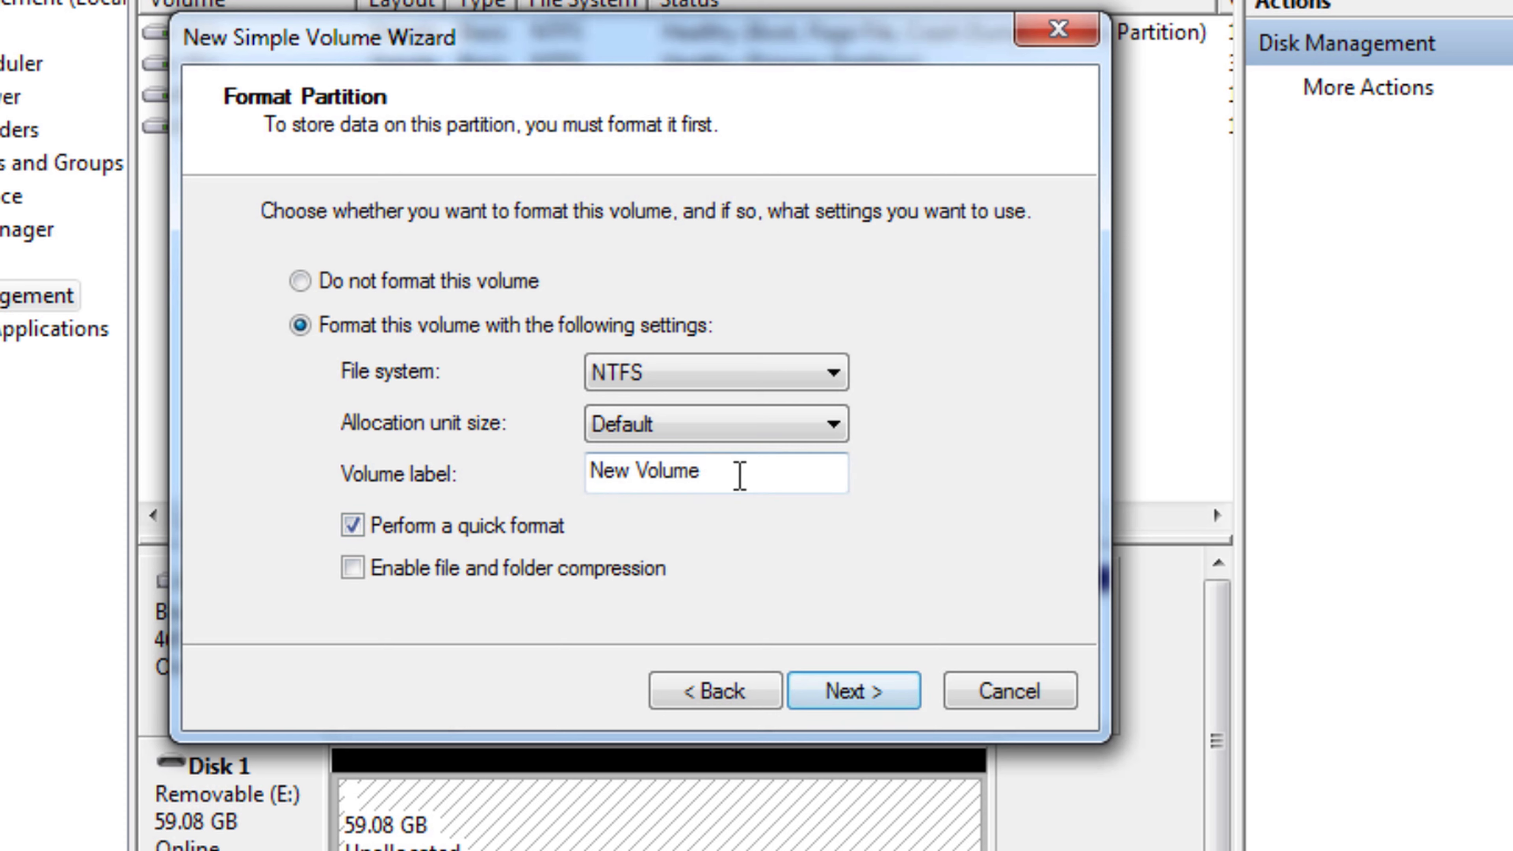
{"action": "left_click_drag", "start_coordinate": [735, 472], "coordinate": [533, 498]}
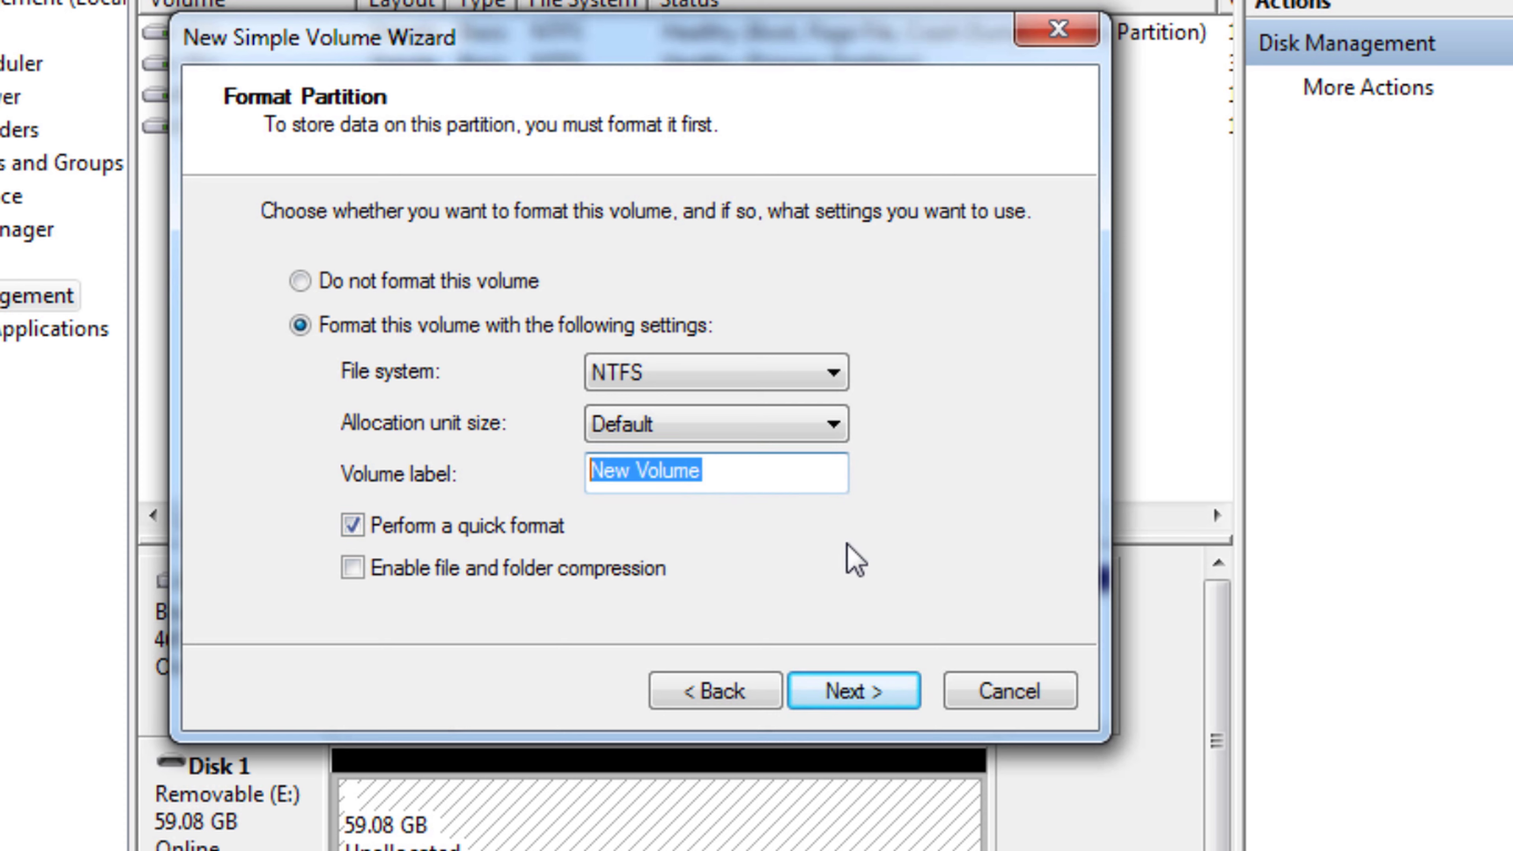
{"action": "key", "text": "BackSpace"}
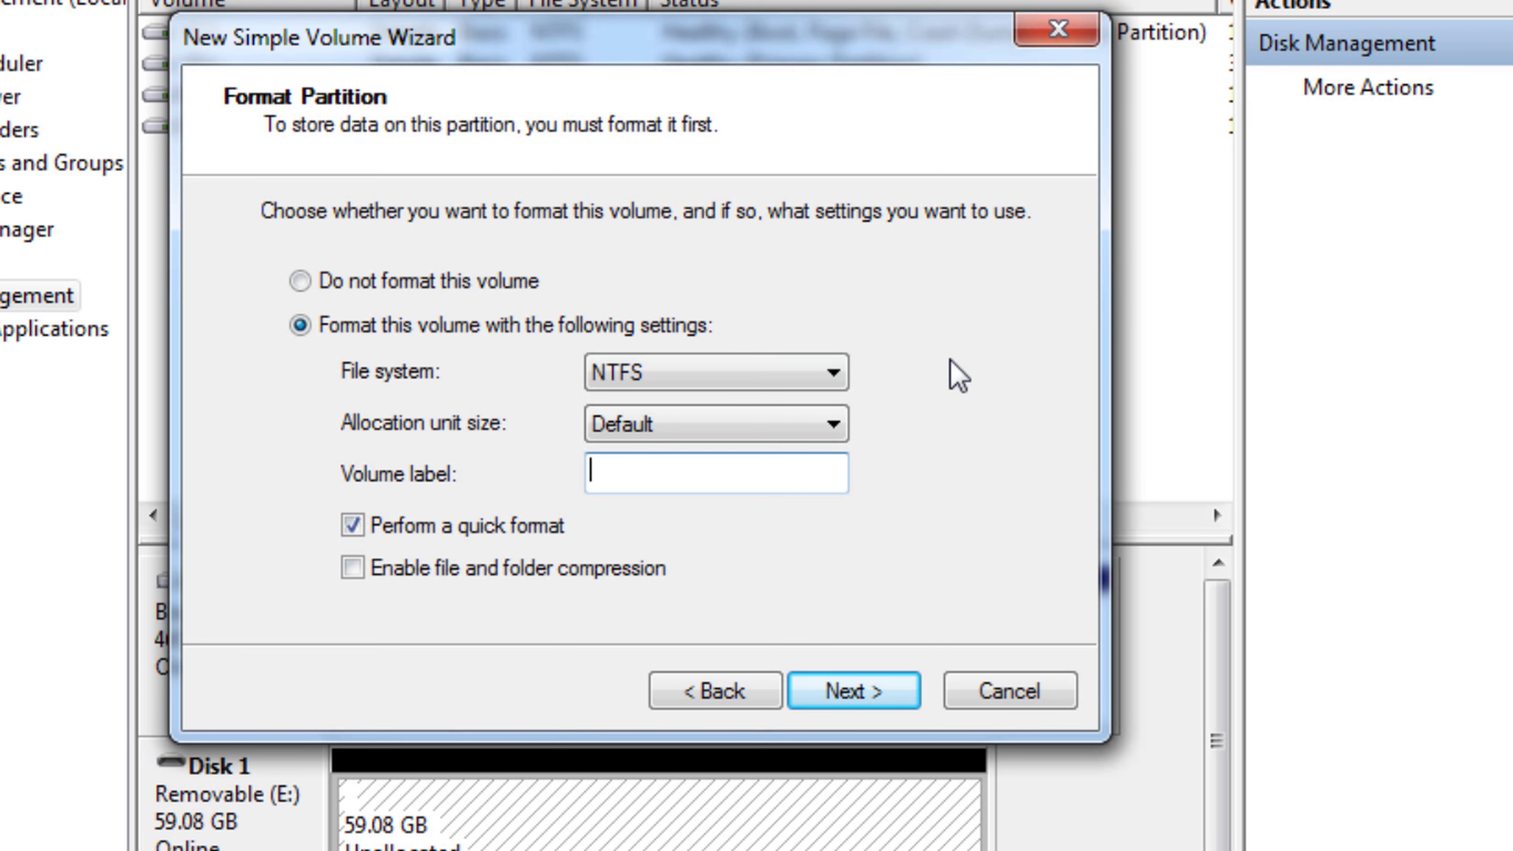
{"action": "left_click", "coordinate": [833, 695]}
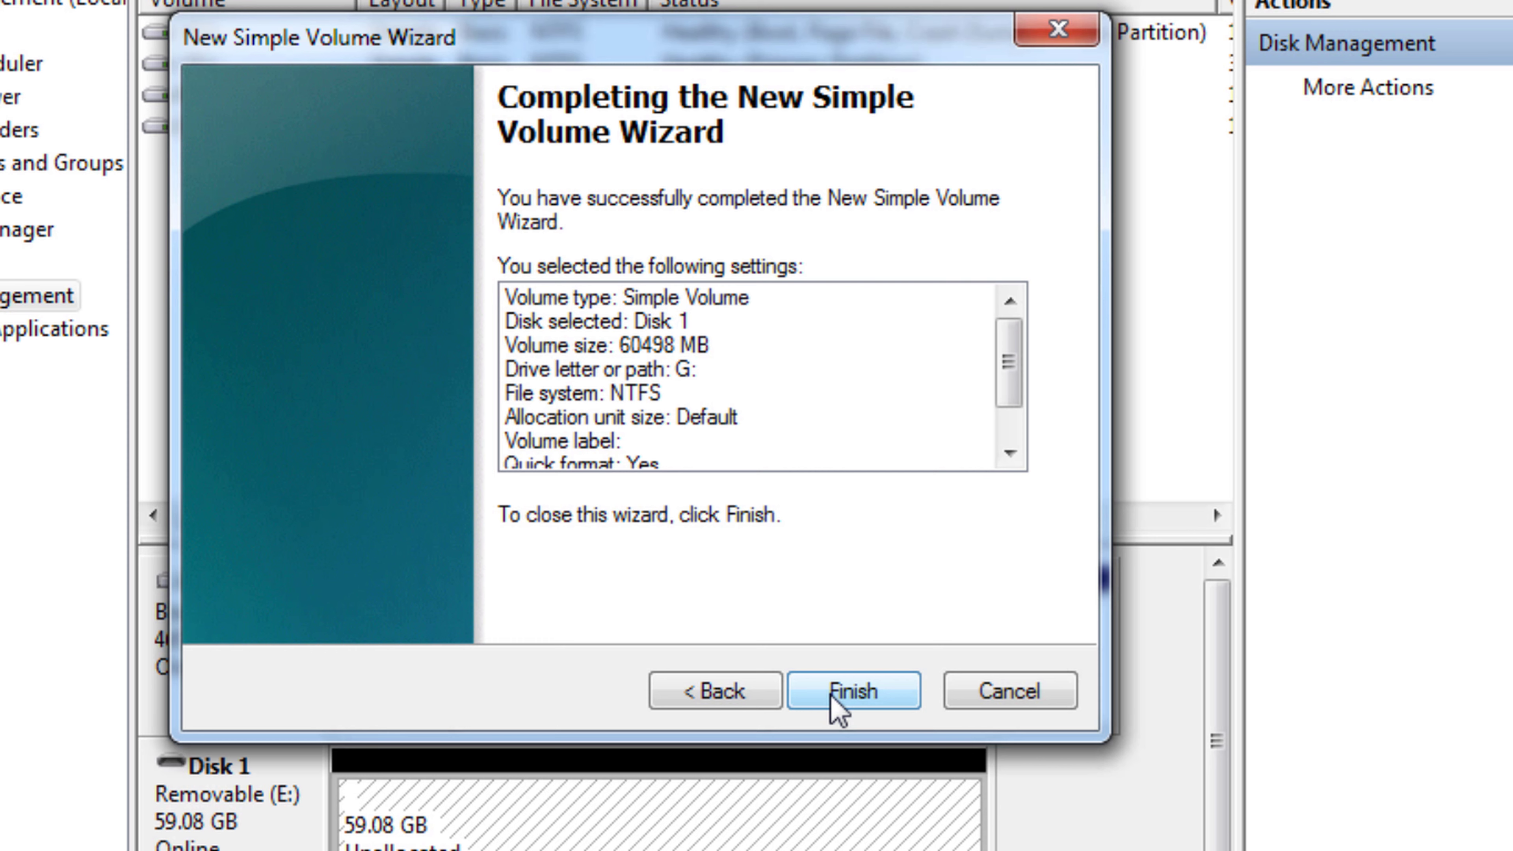
{"action": "left_click", "coordinate": [886, 688]}
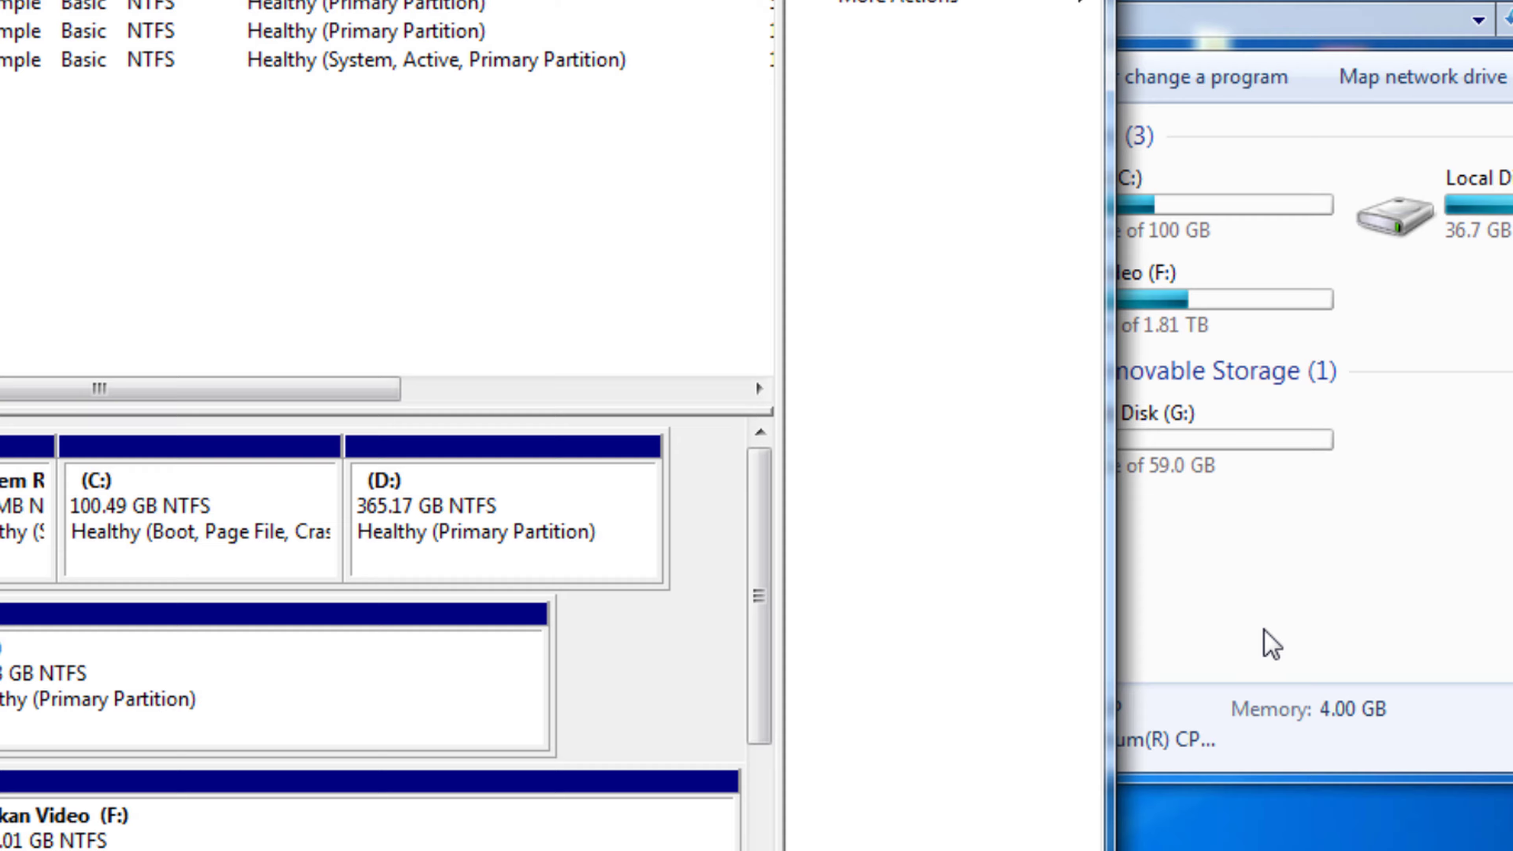
Step: Check the new G: volume in the Computer window and in Disk Management, and dismiss the AutoPlay window
{"action": "left_click", "coordinate": [1239, 578]}
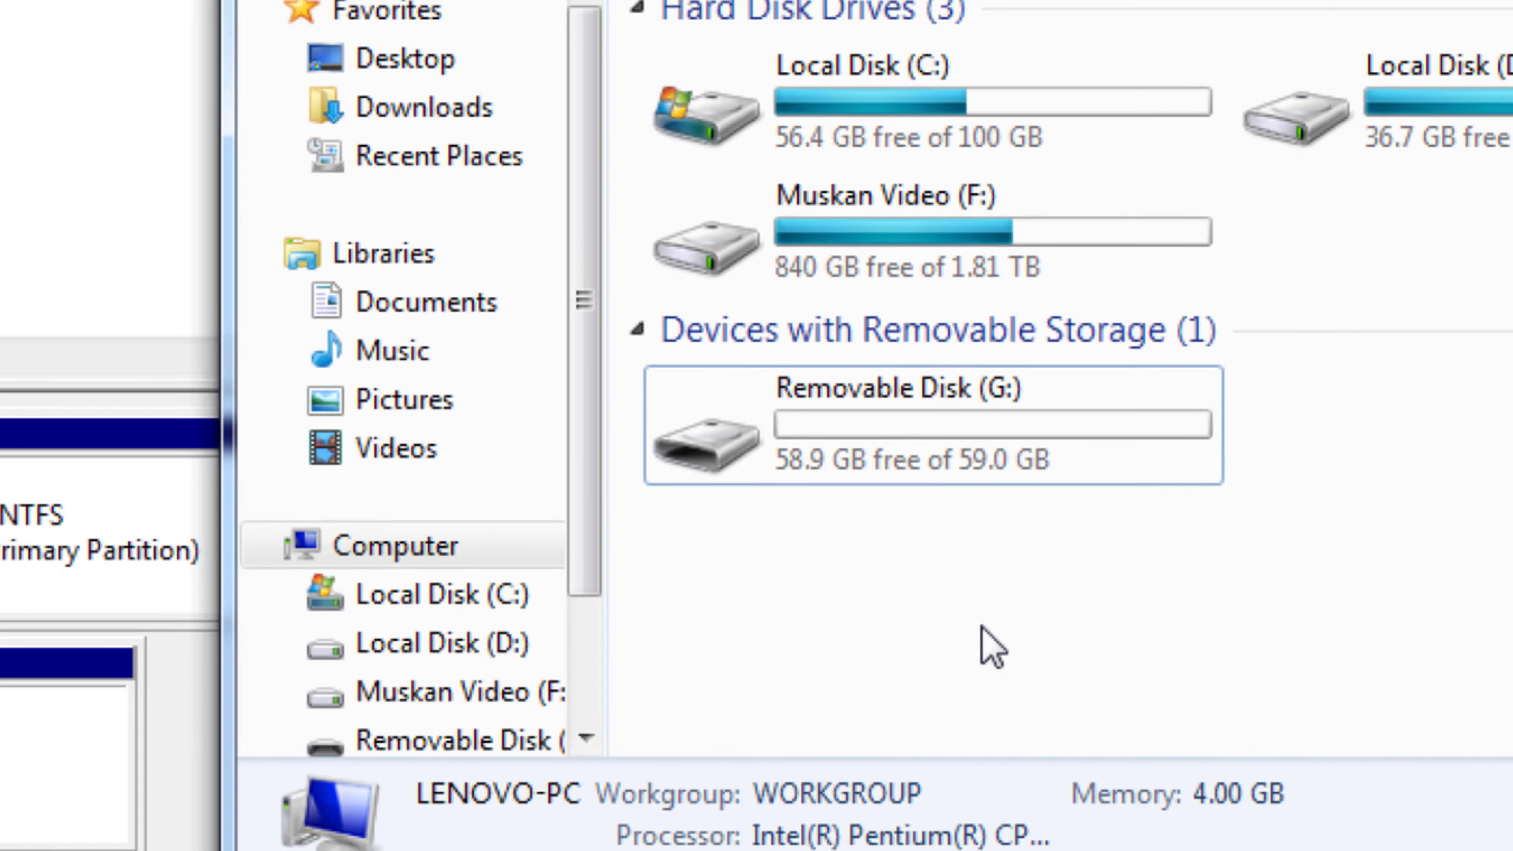
{"action": "right_click", "coordinate": [1239, 574]}
{"action": "left_click", "coordinate": [1066, 831]}
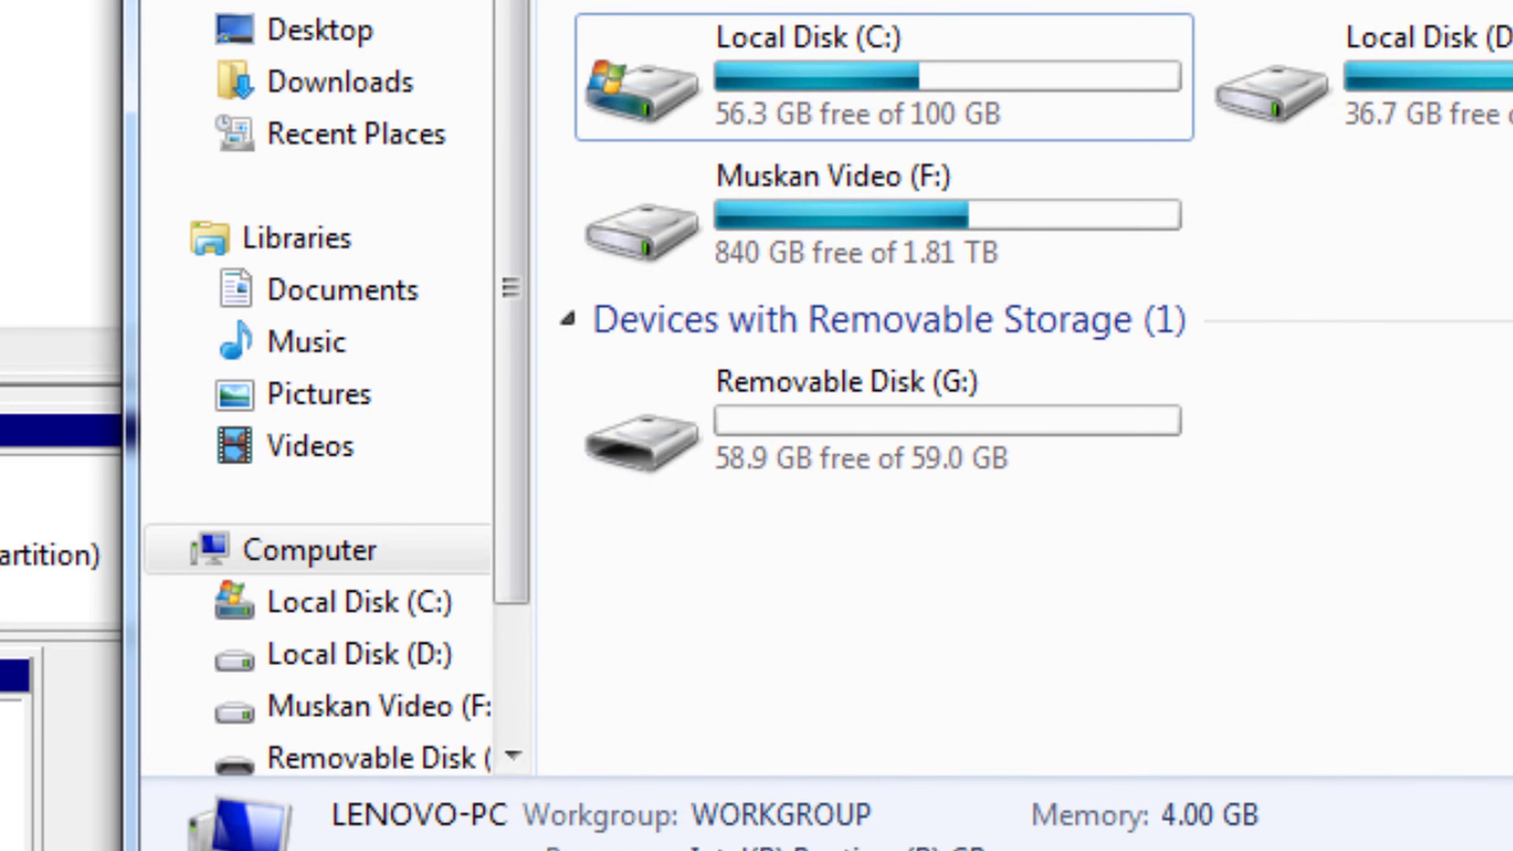
{"action": "left_click", "coordinate": [111, 313]}
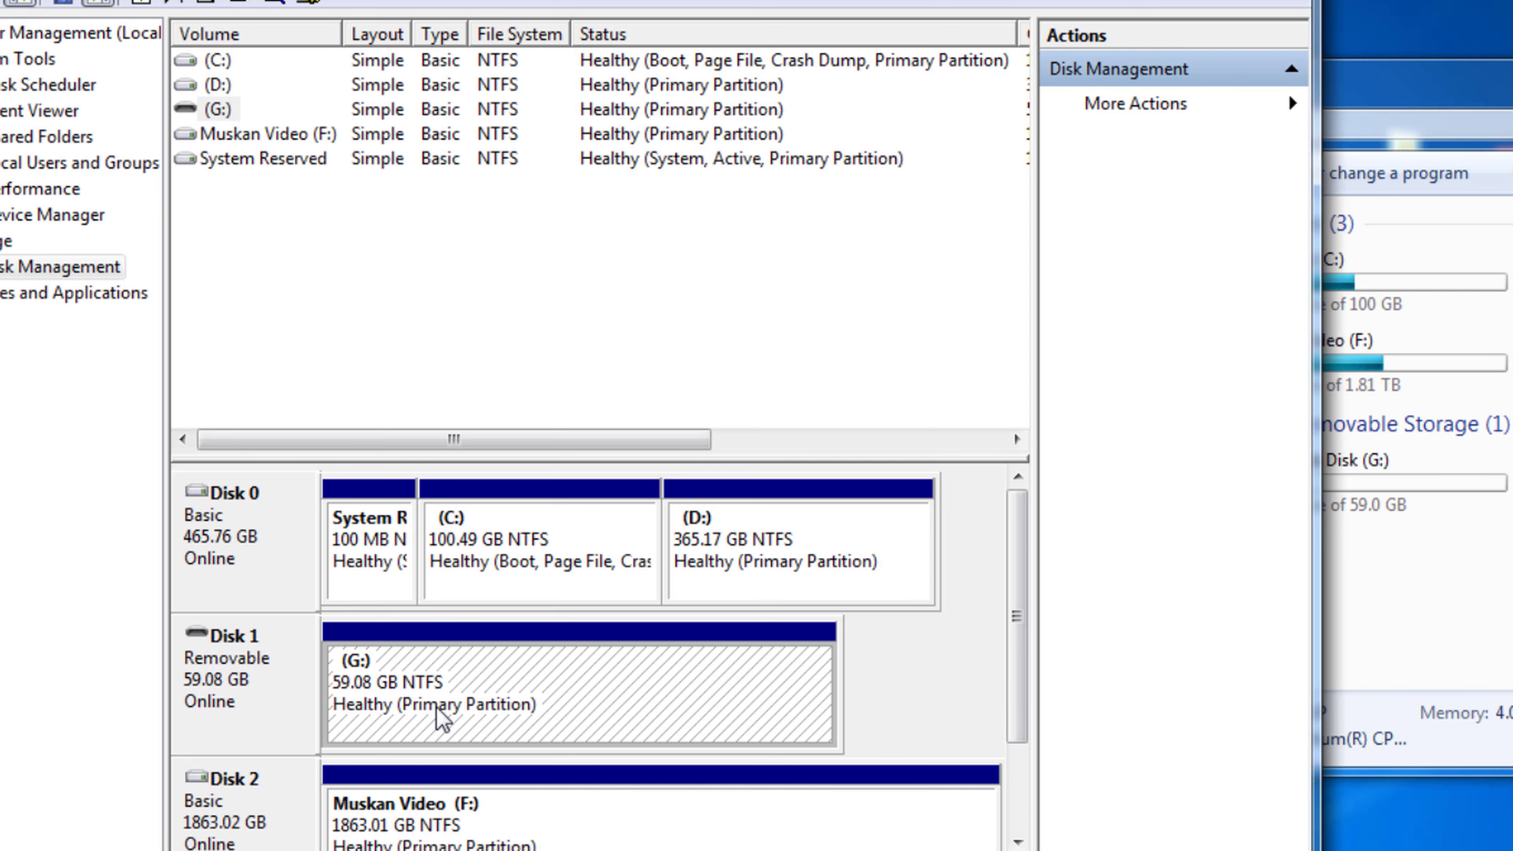
{"action": "left_click_drag", "start_coordinate": [1012, 614], "coordinate": [1014, 805]}
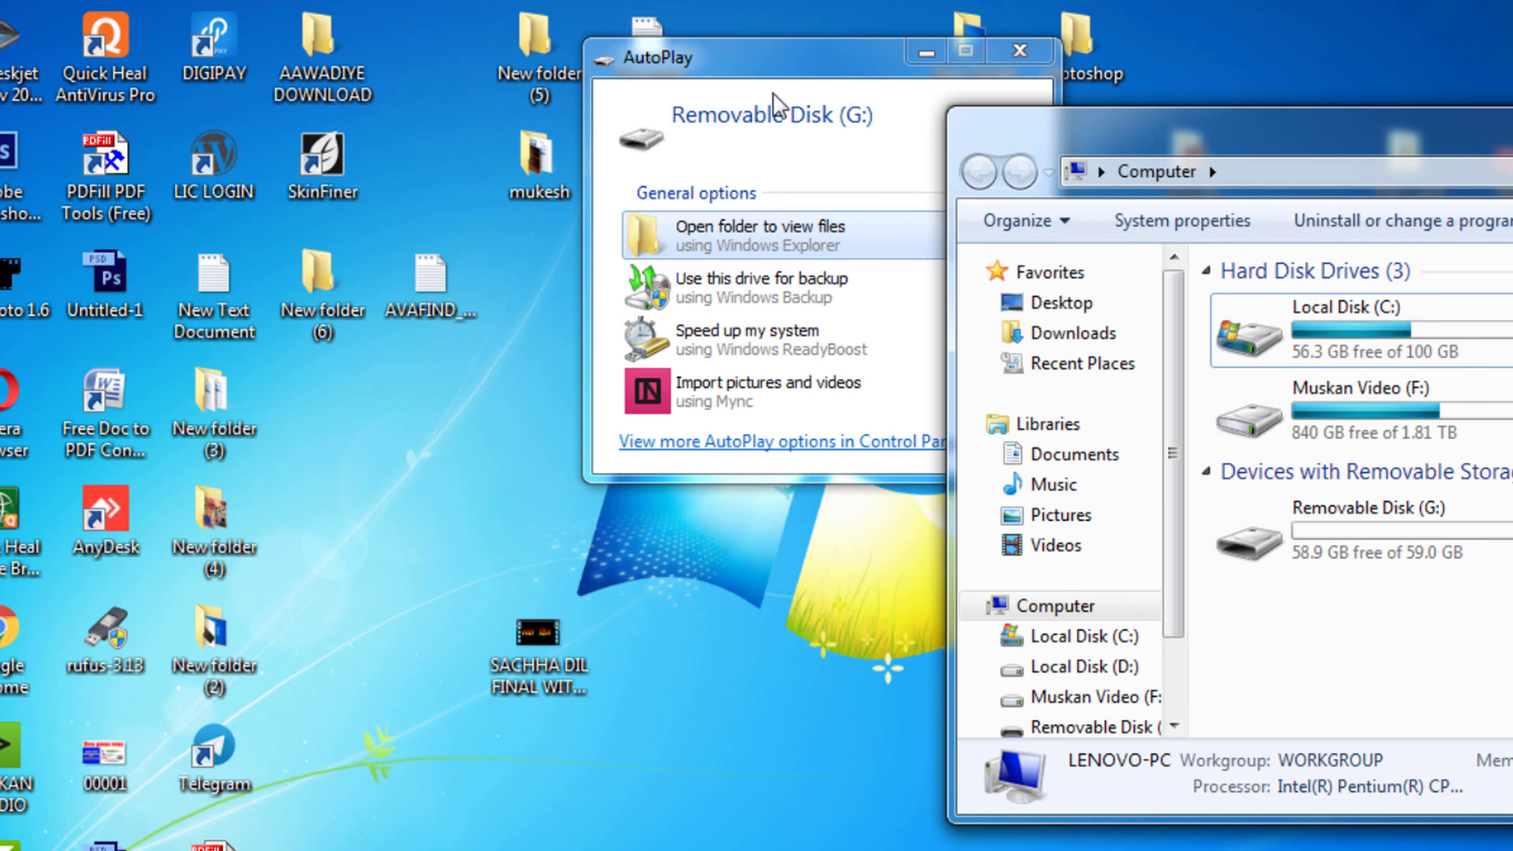
{"action": "left_click", "coordinate": [691, 60]}
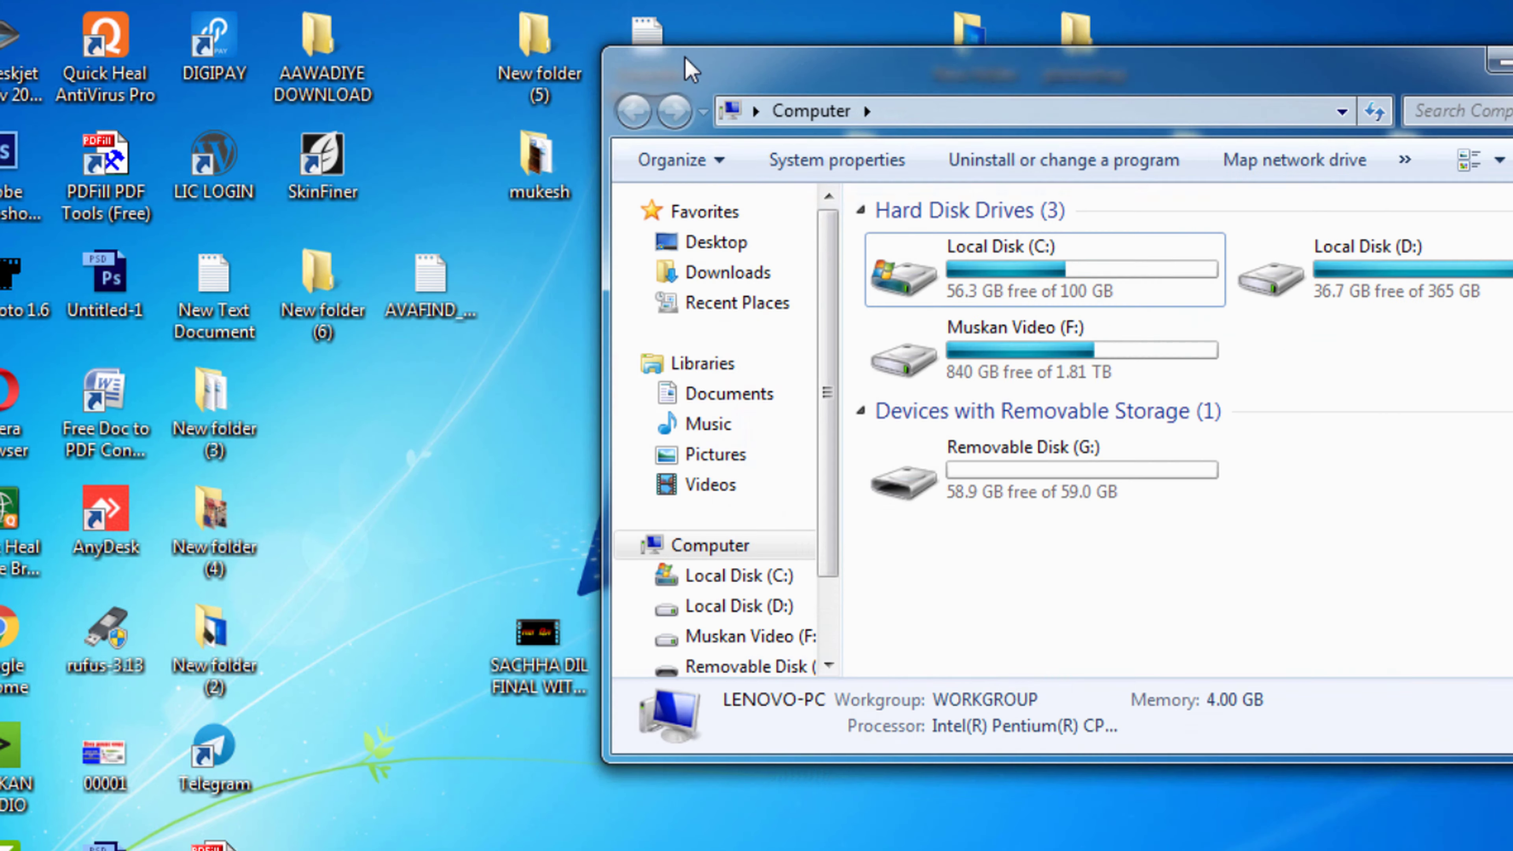
Step: Look inside Removable Disk (G:) and open its properties to check its file system, free space and capacity
{"action": "left_click_drag", "start_coordinate": [691, 68], "coordinate": [390, 31]}
{"action": "right_click", "coordinate": [950, 474]}
{"action": "left_click", "coordinate": [1006, 584]}
{"action": "left_click", "coordinate": [780, 462]}
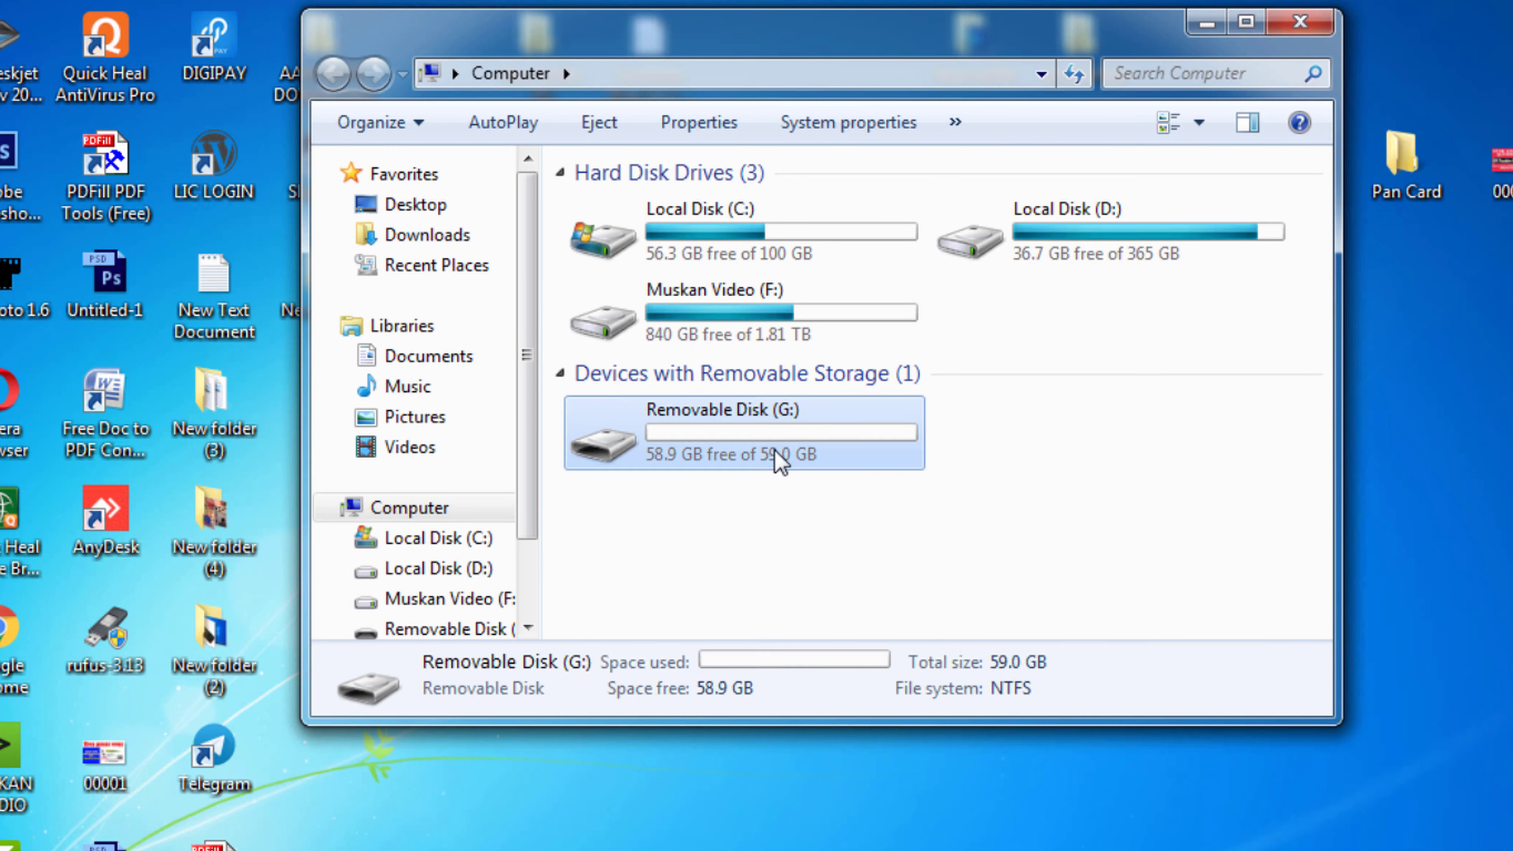
{"action": "double_click", "coordinate": [780, 462]}
{"action": "left_click", "coordinate": [334, 73]}
{"action": "right_click", "coordinate": [789, 464]}
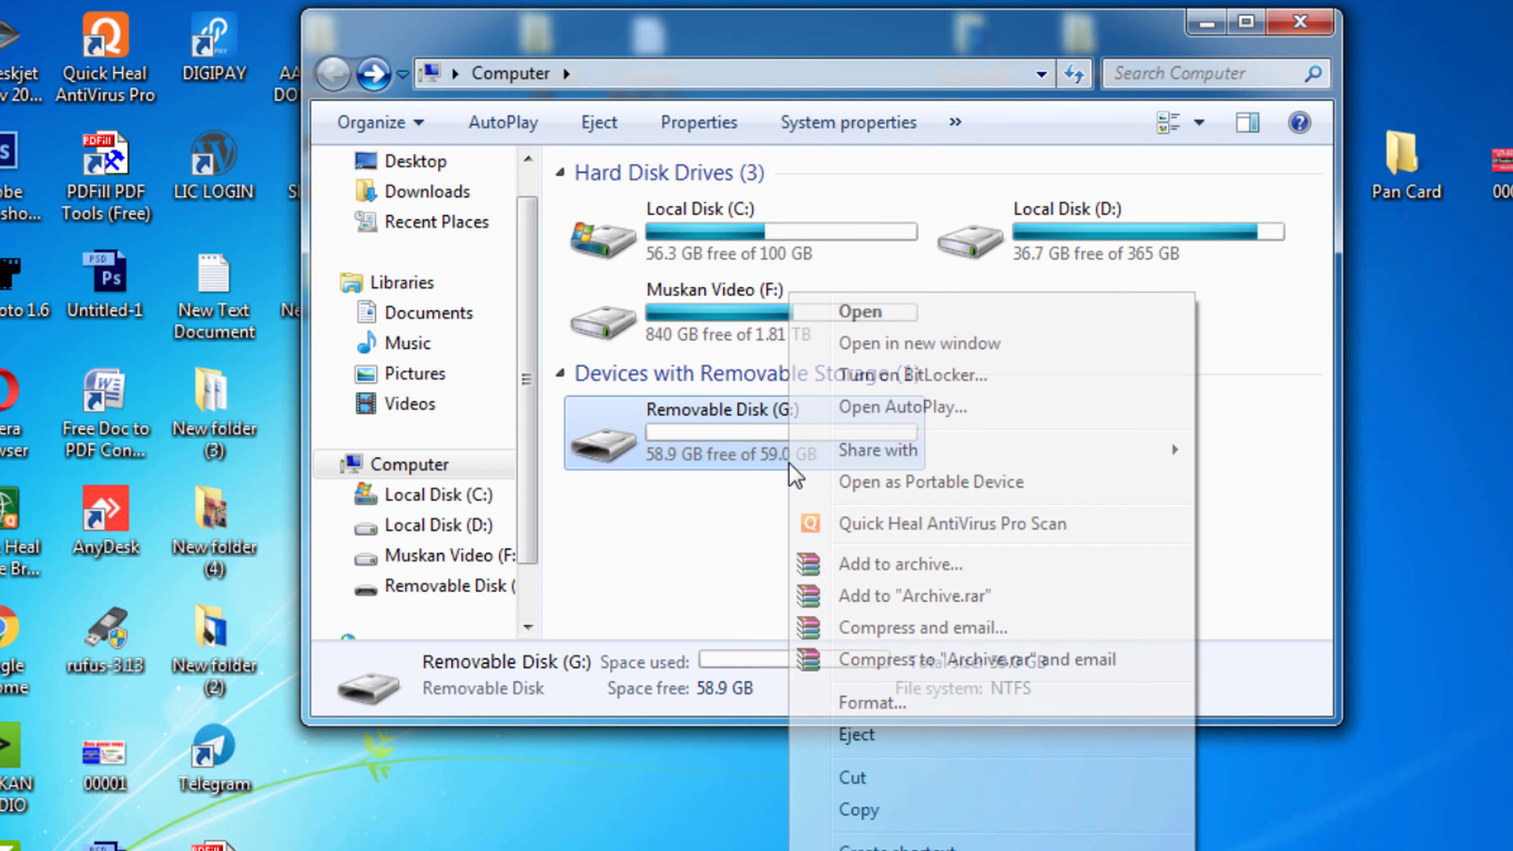
{"action": "left_click", "coordinate": [997, 739]}
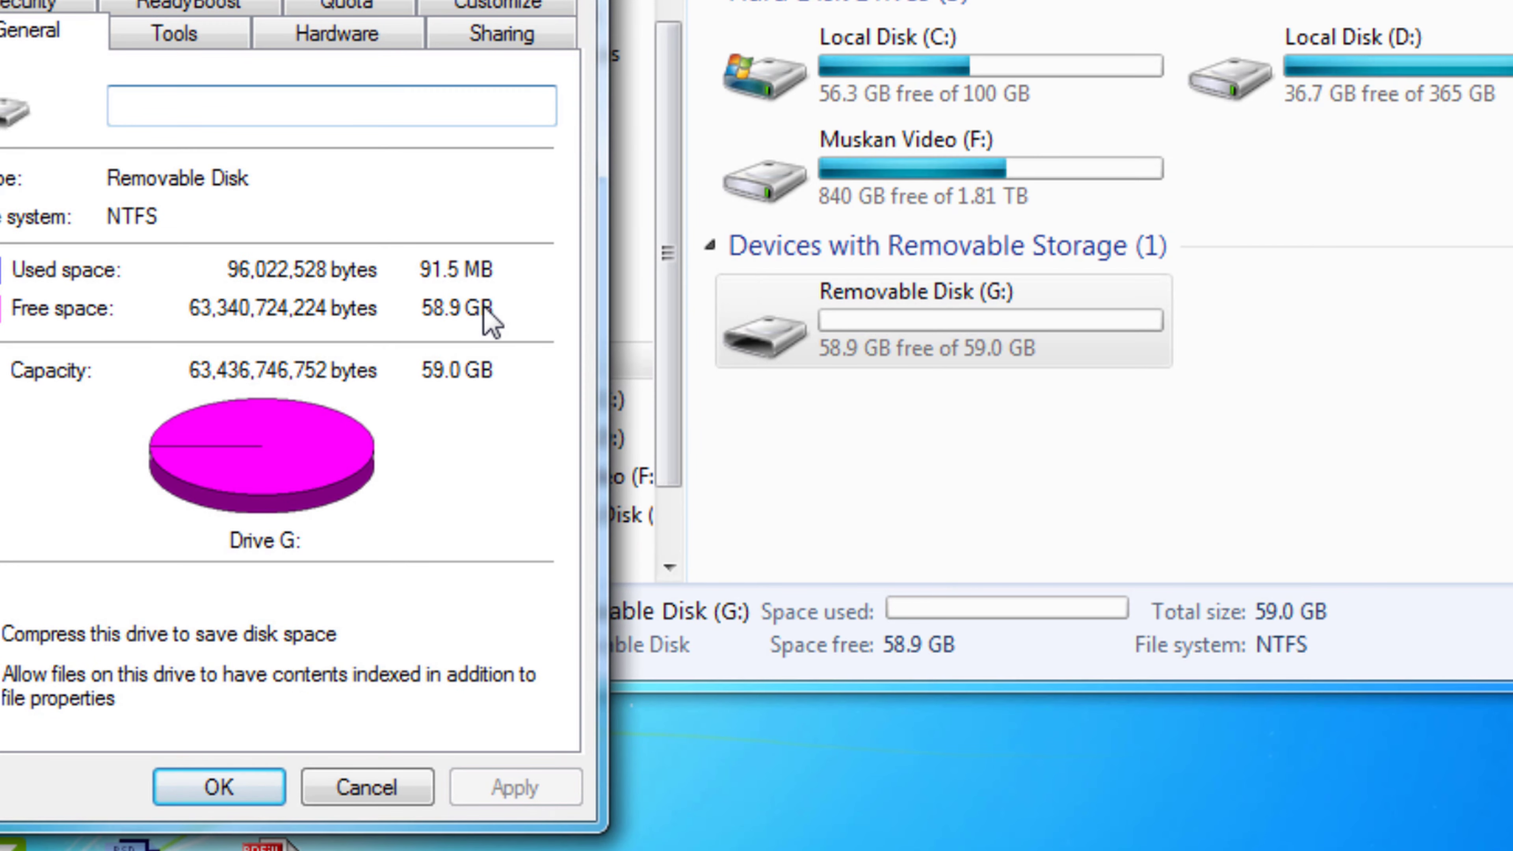
Step: Close the removable disk's properties and refresh the Computer window's drive list twice
{"action": "key", "text": "Return"}
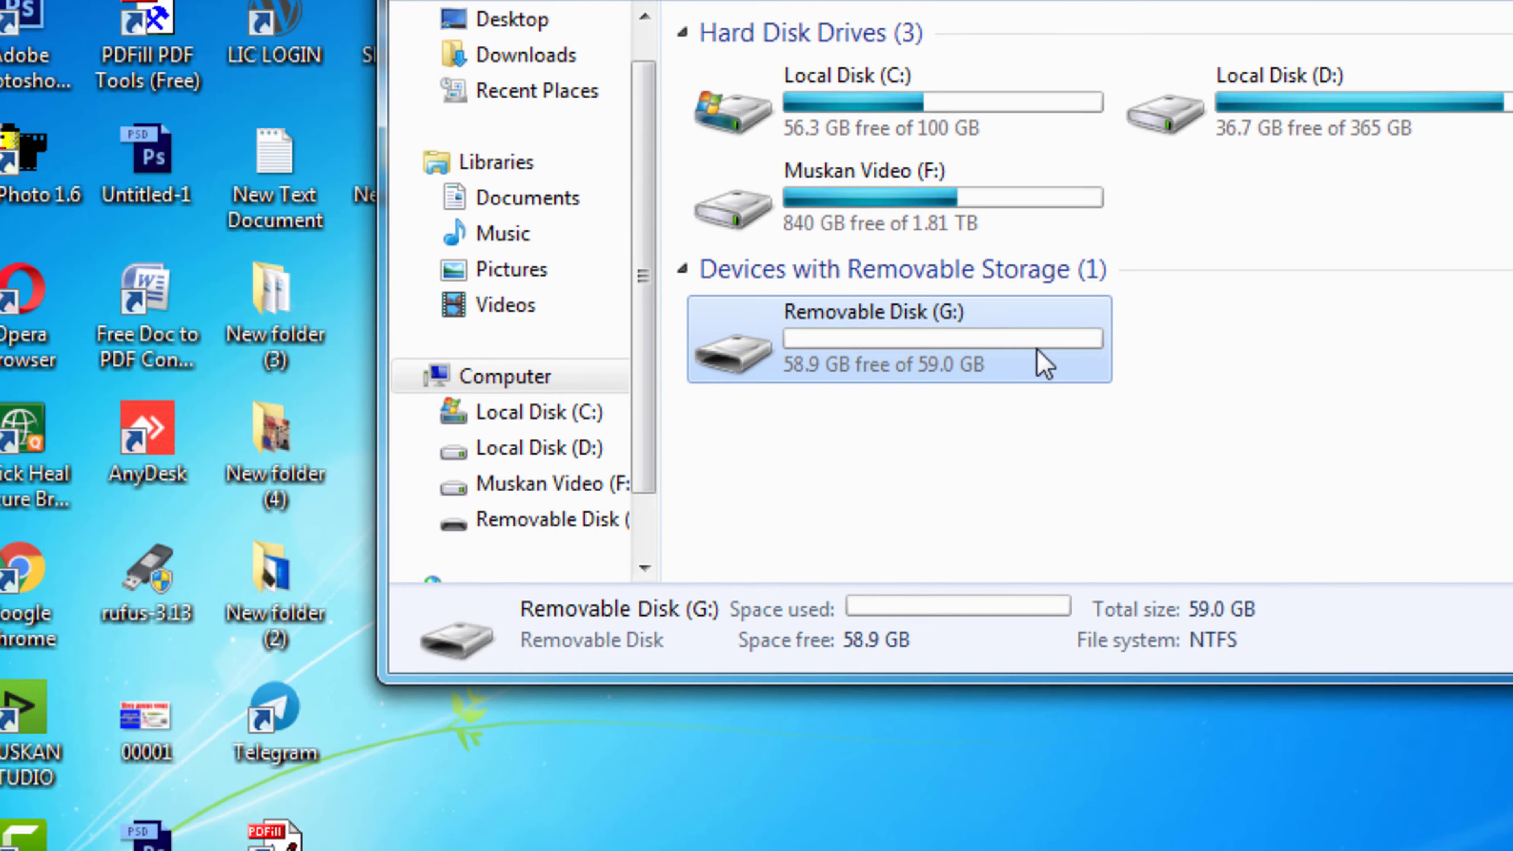
{"action": "right_click", "coordinate": [1323, 330]}
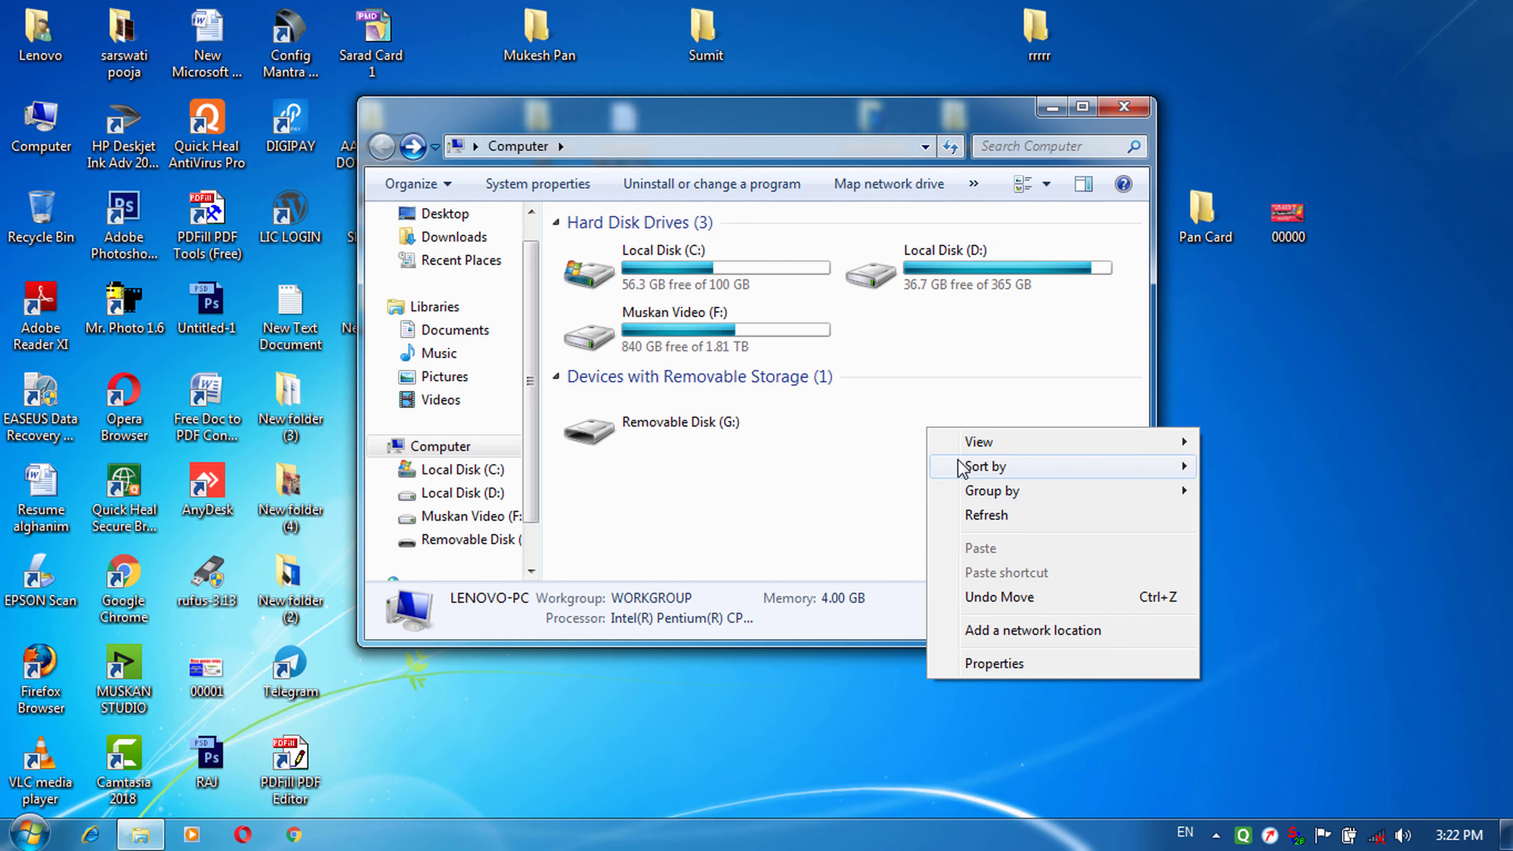
{"action": "left_click", "coordinate": [986, 515]}
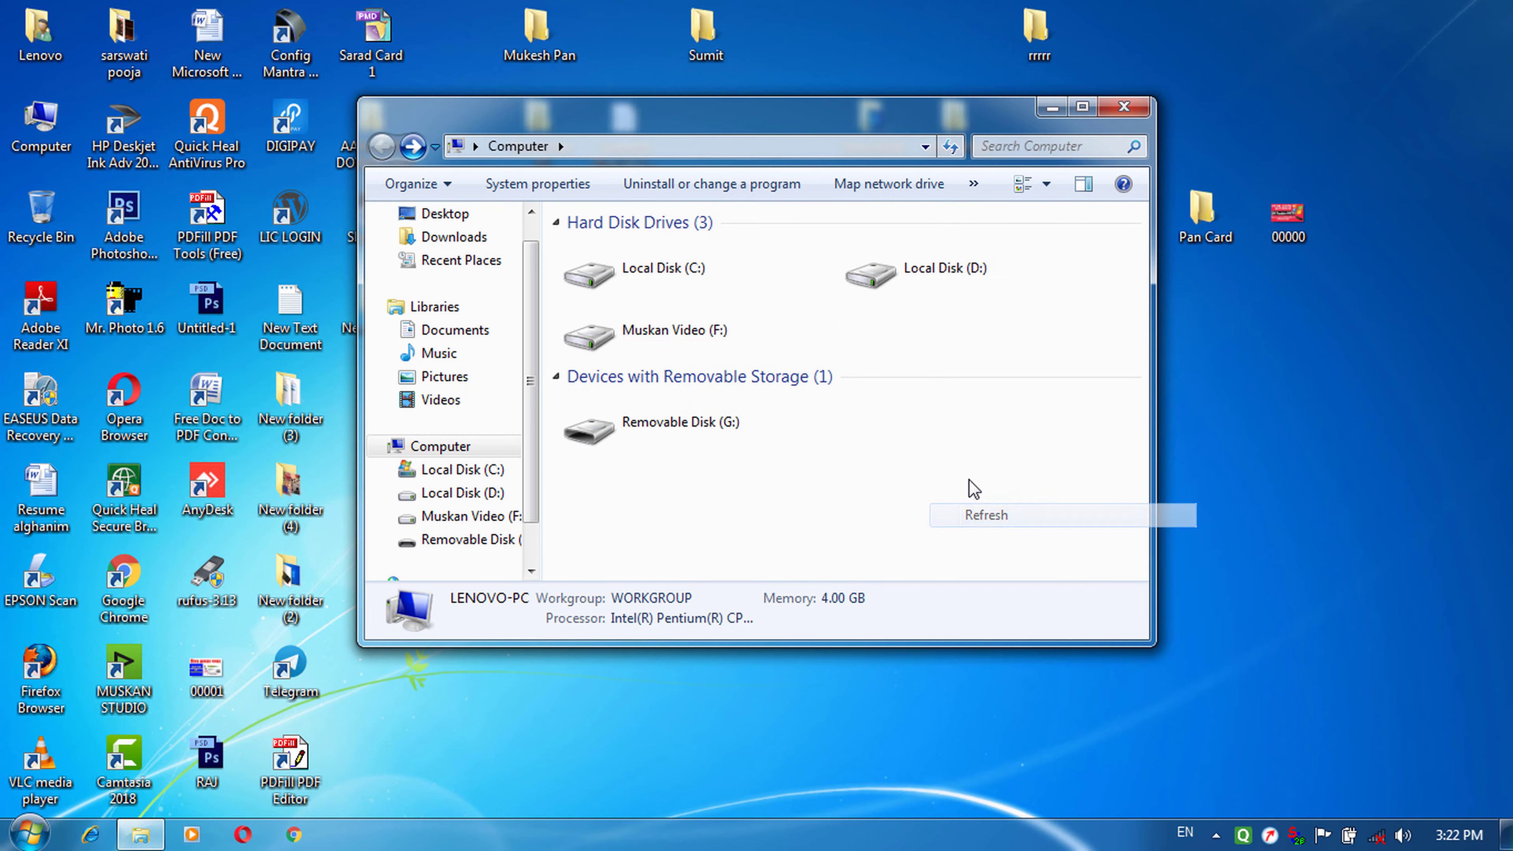
{"action": "right_click", "coordinate": [965, 495]}
{"action": "left_click", "coordinate": [976, 513]}
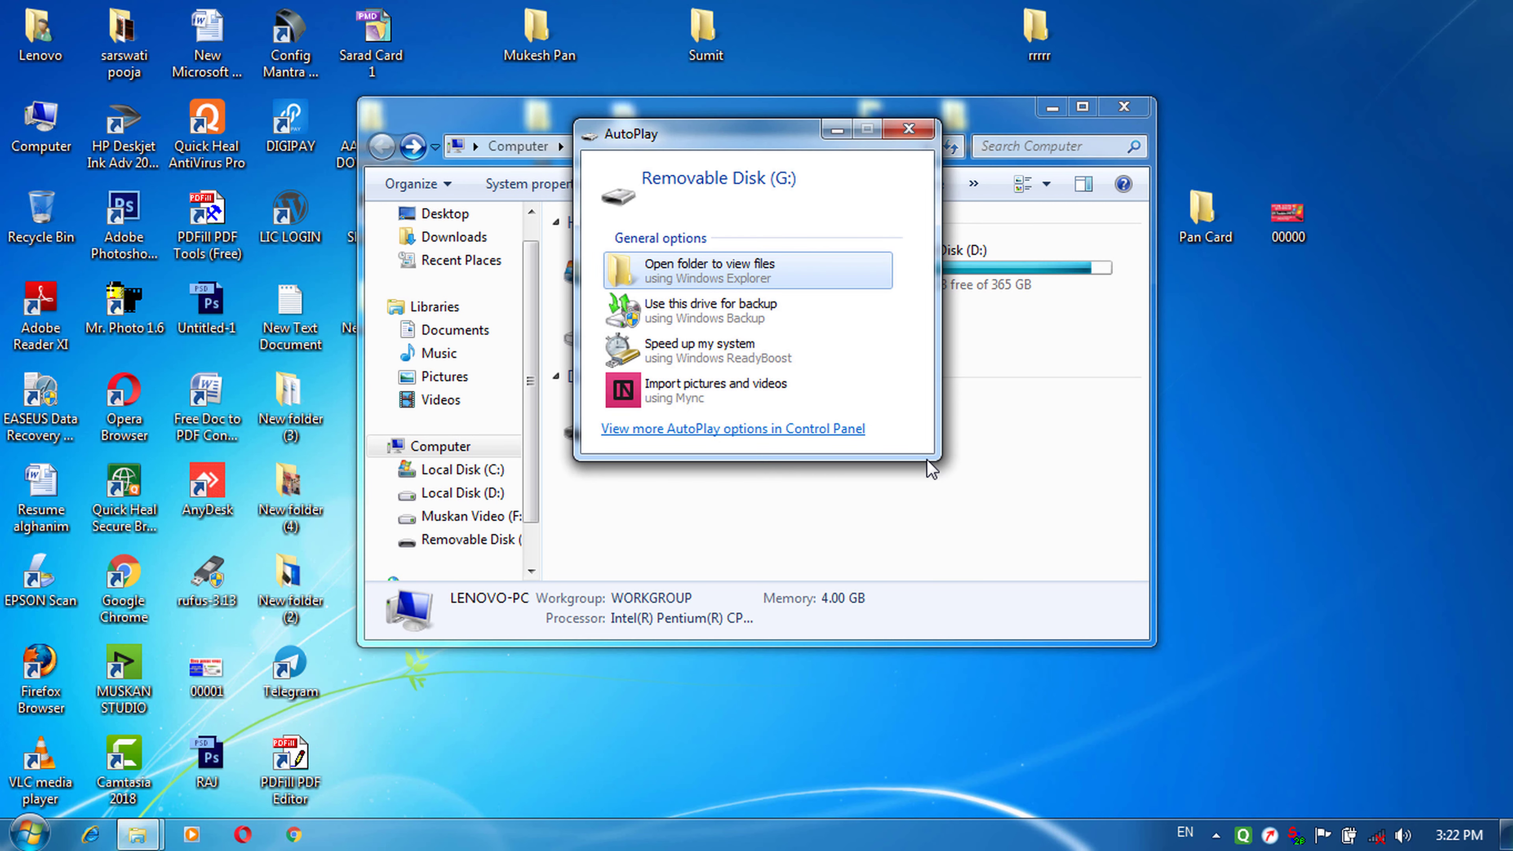
Step: Dismiss the AutoPlay window, check the contents of Removable Disk (G:) twice, and return to the Computer window
{"action": "left_click", "coordinate": [908, 129]}
{"action": "double_click", "coordinate": [655, 420]}
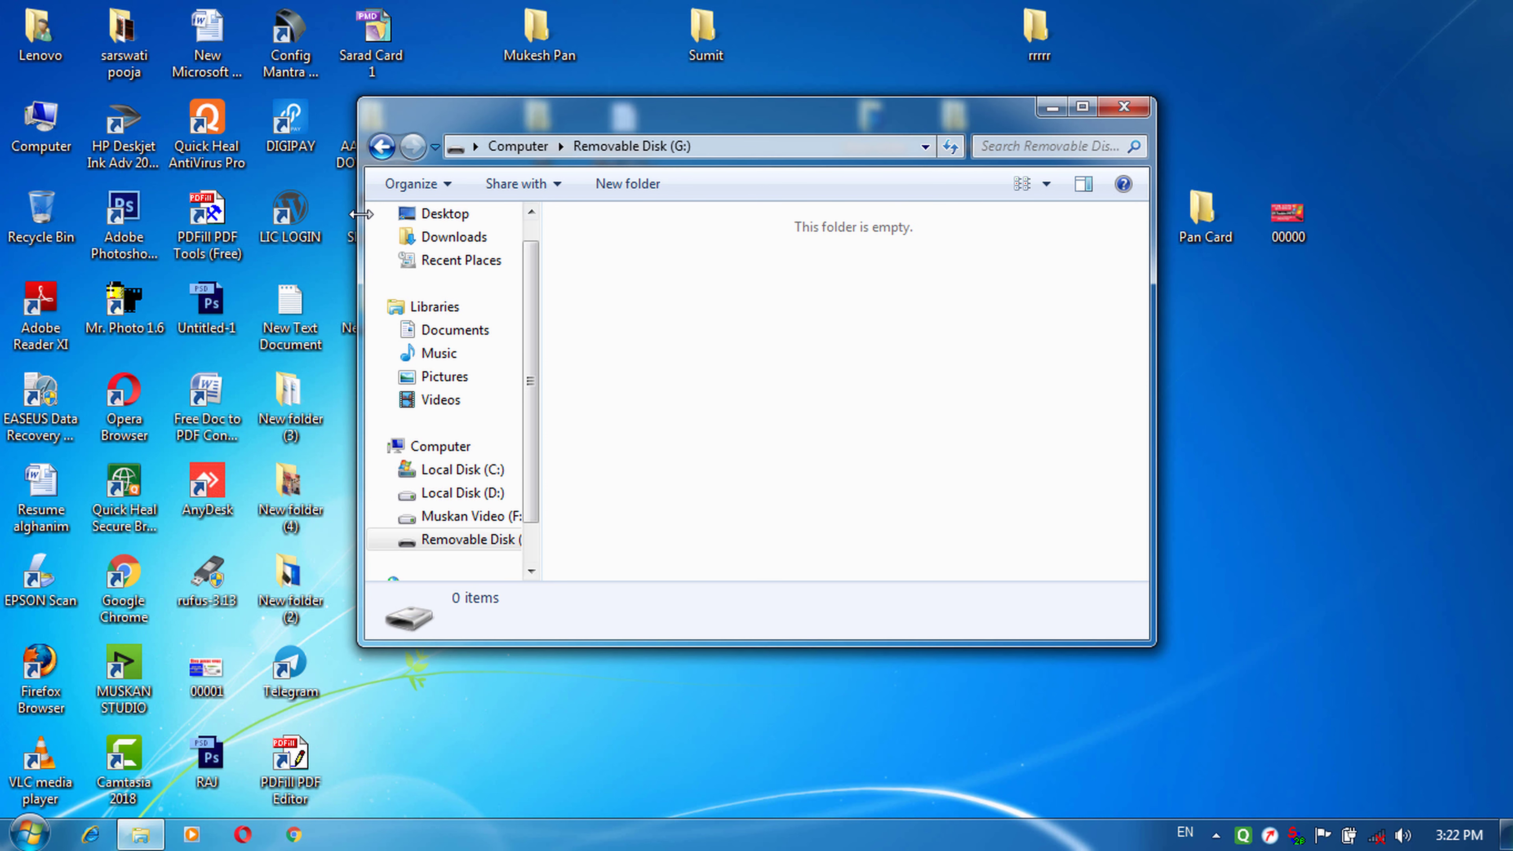
{"action": "left_click", "coordinate": [382, 147]}
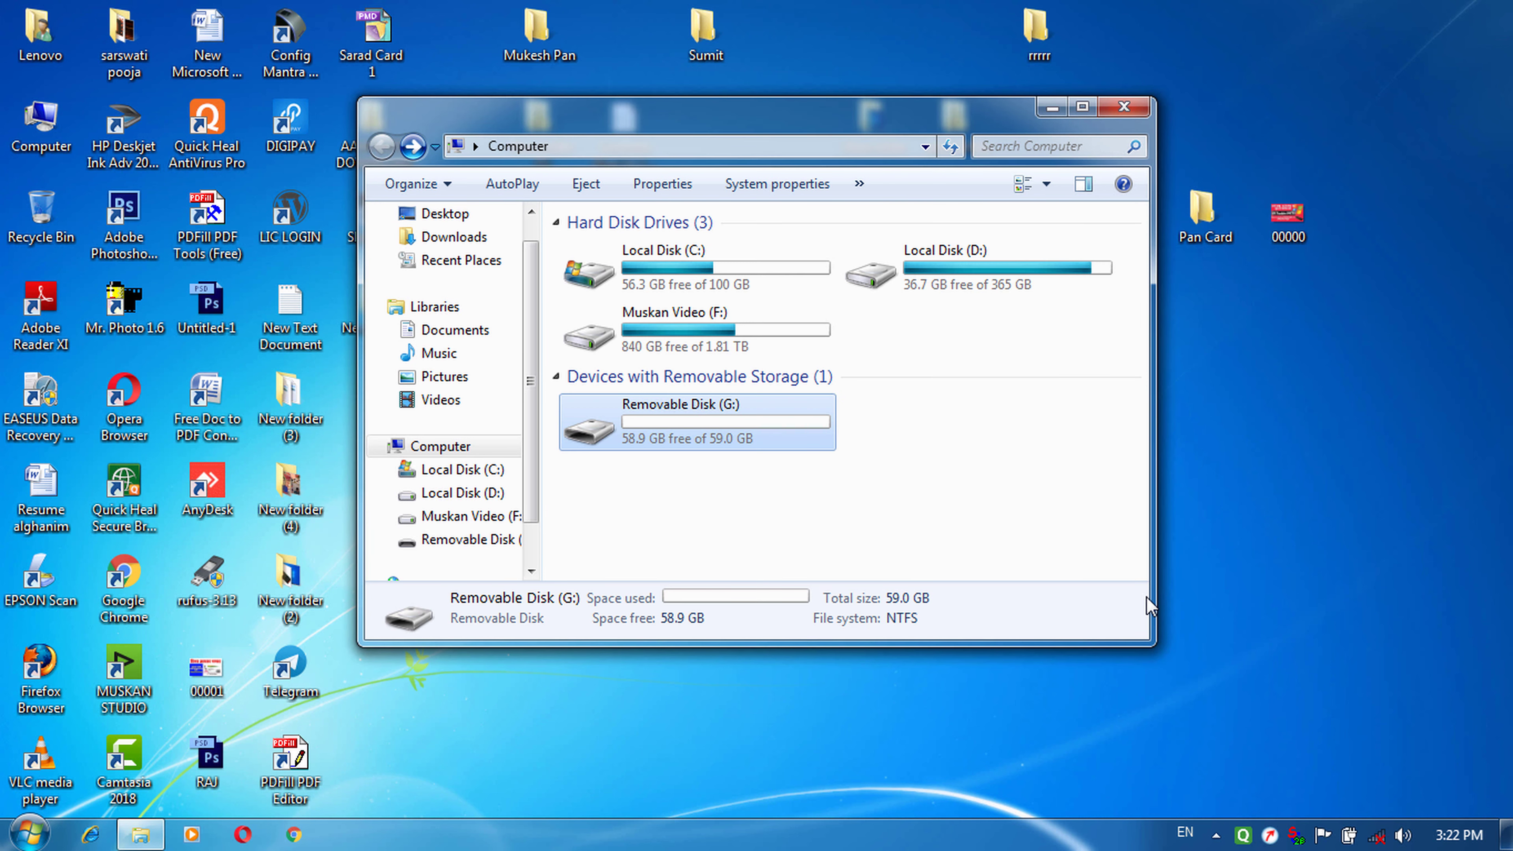
{"action": "double_click", "coordinate": [691, 435]}
{"action": "left_click", "coordinate": [381, 146]}
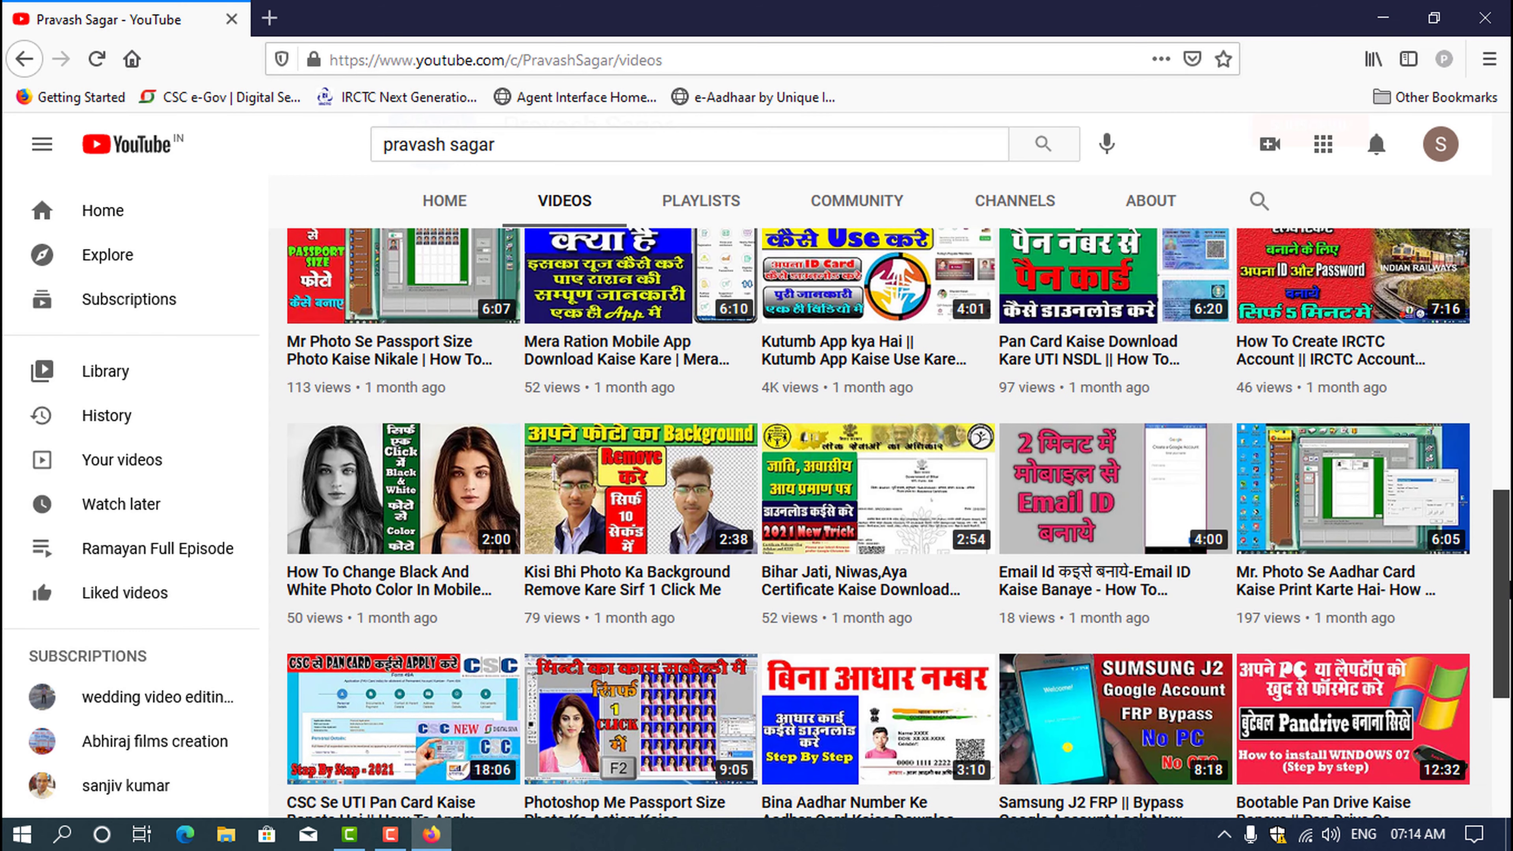
{"action": "scroll", "coordinate": [894, 523], "scroll_direction": "up", "scroll_amount": 10}
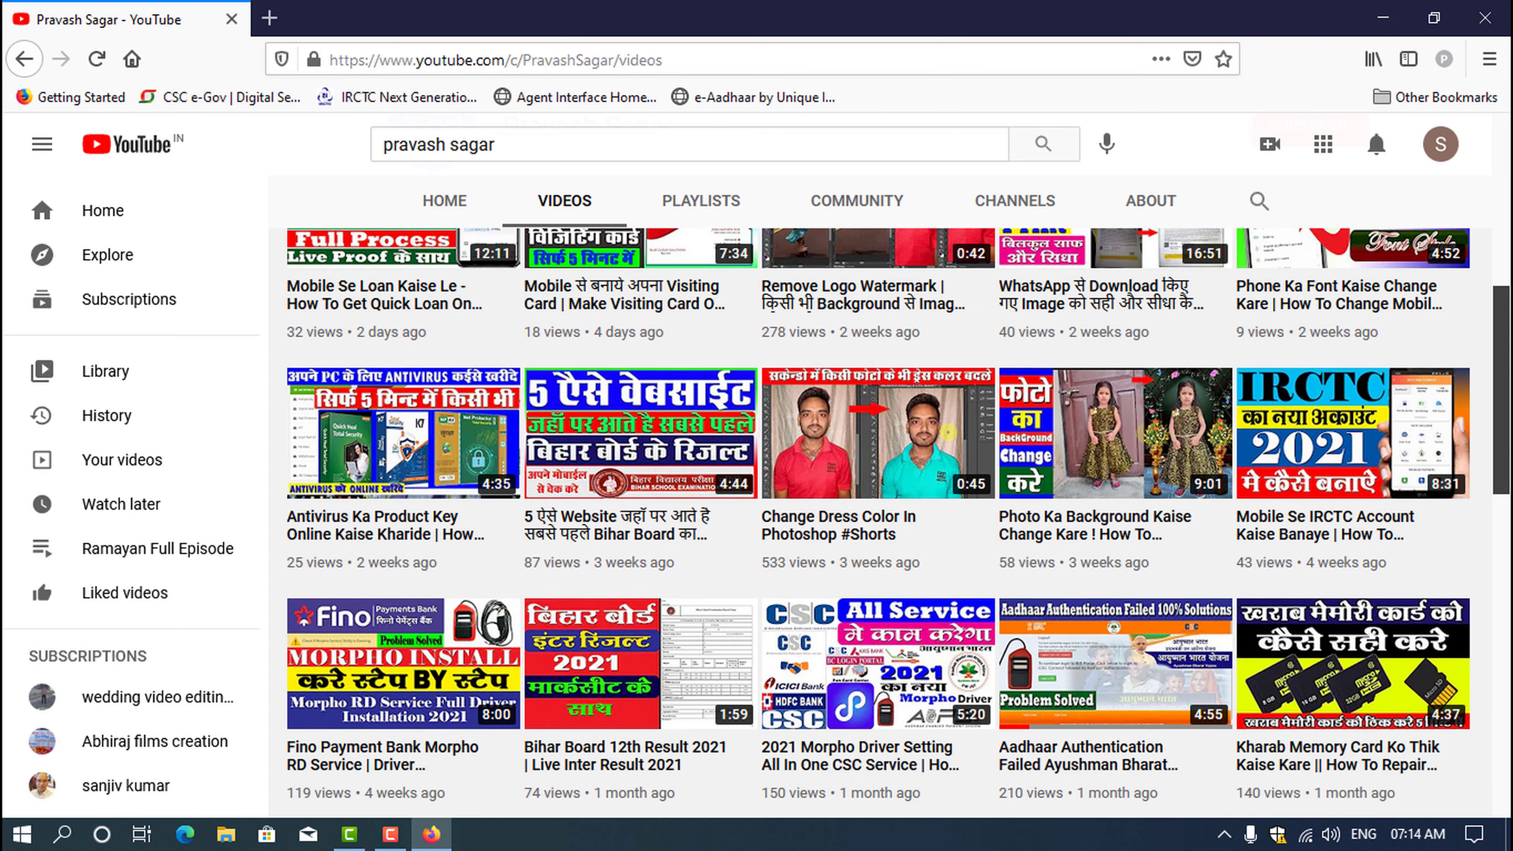
{"action": "scroll", "coordinate": [1507, 501], "scroll_direction": "up", "scroll_amount": 5}
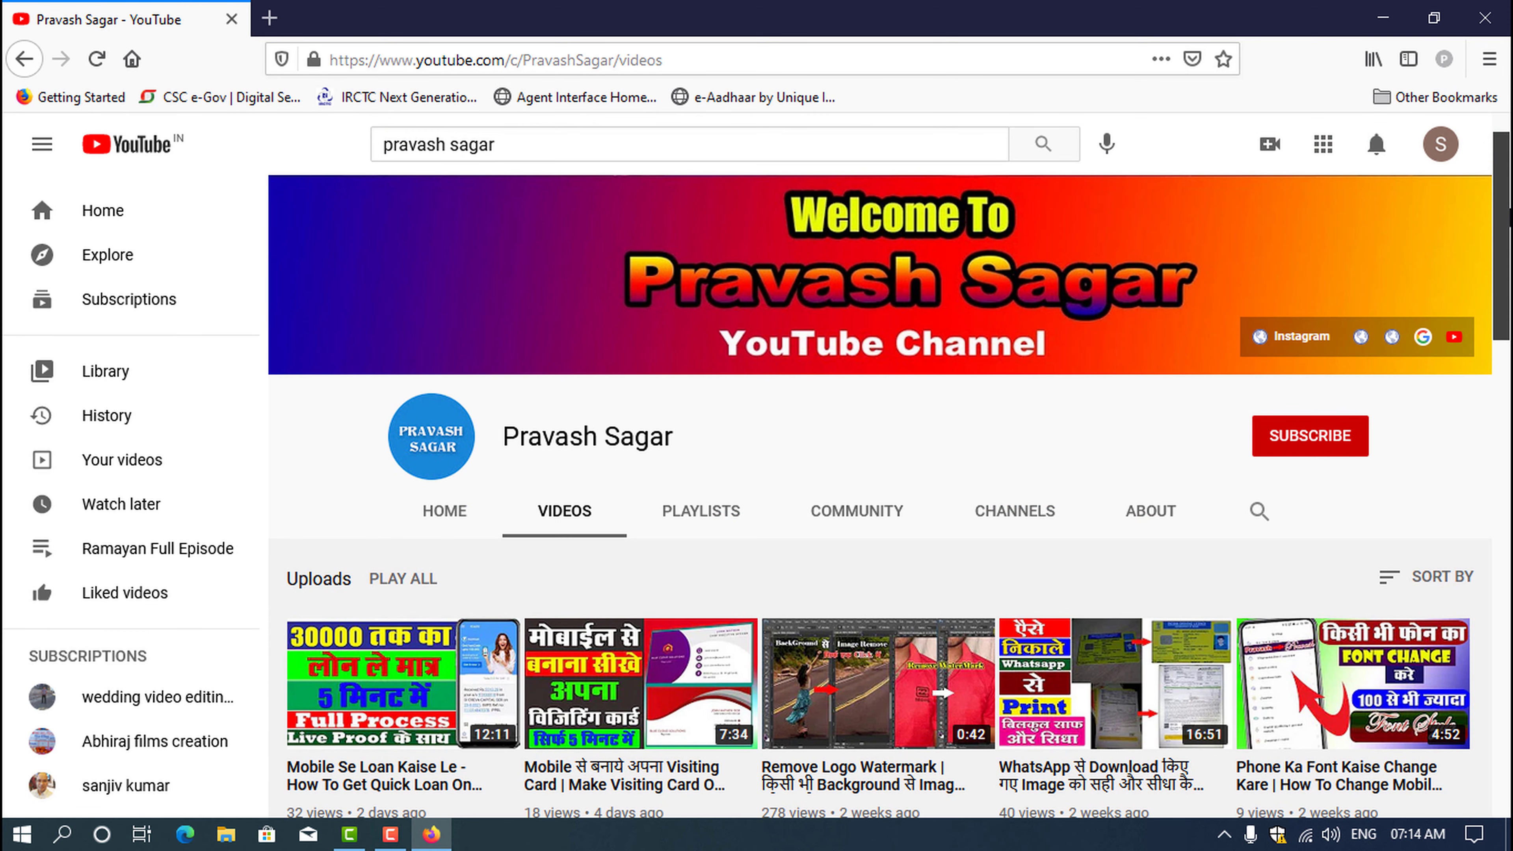